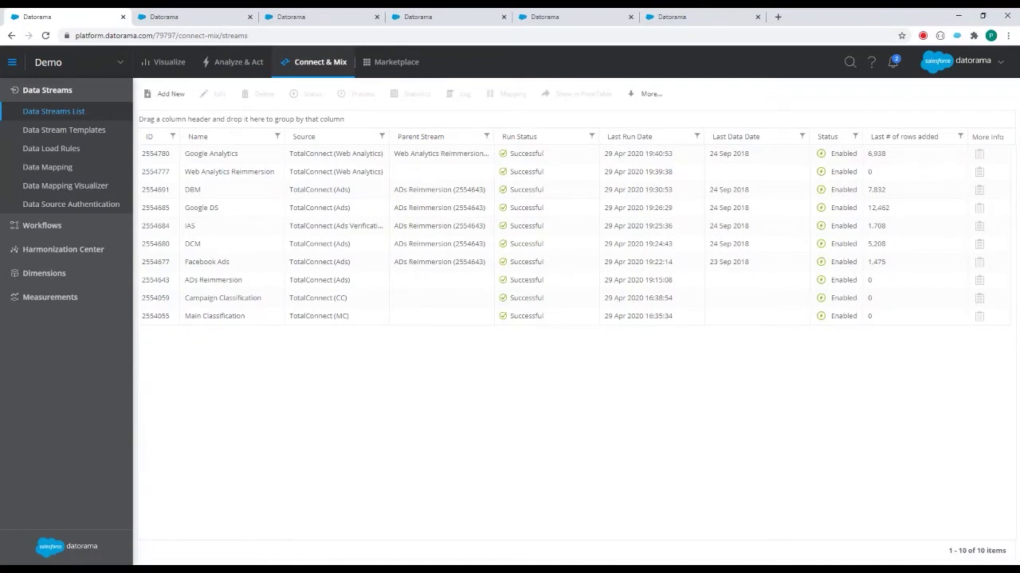
# Start a new data stream using the standard Google Analytics connector from the marketing vendors
pyautogui.click(166, 95)
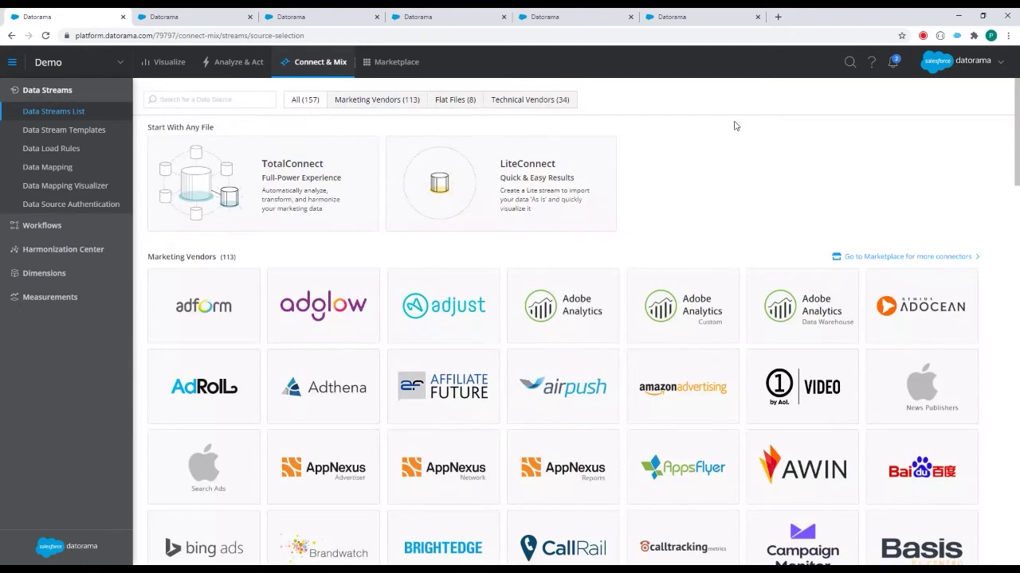
pyautogui.scroll(-2, 739, 113)
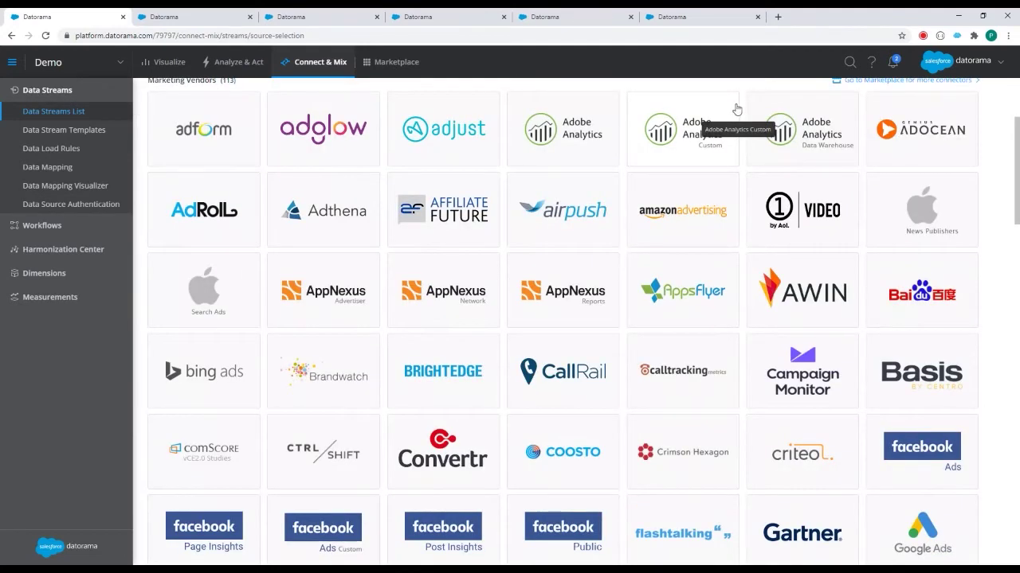
pyautogui.scroll(-2, 738, 110)
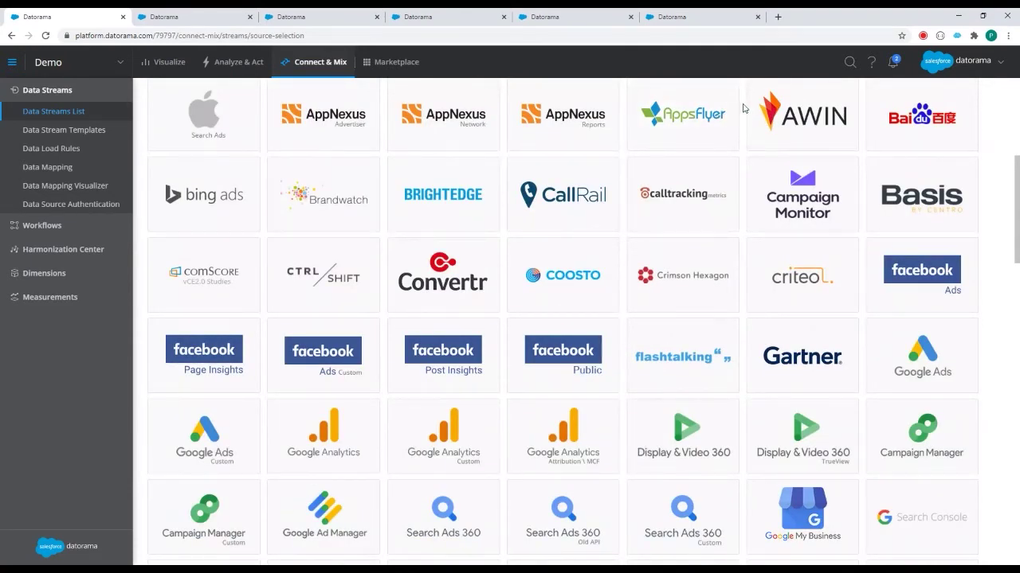
pyautogui.scroll(-2, 744, 111)
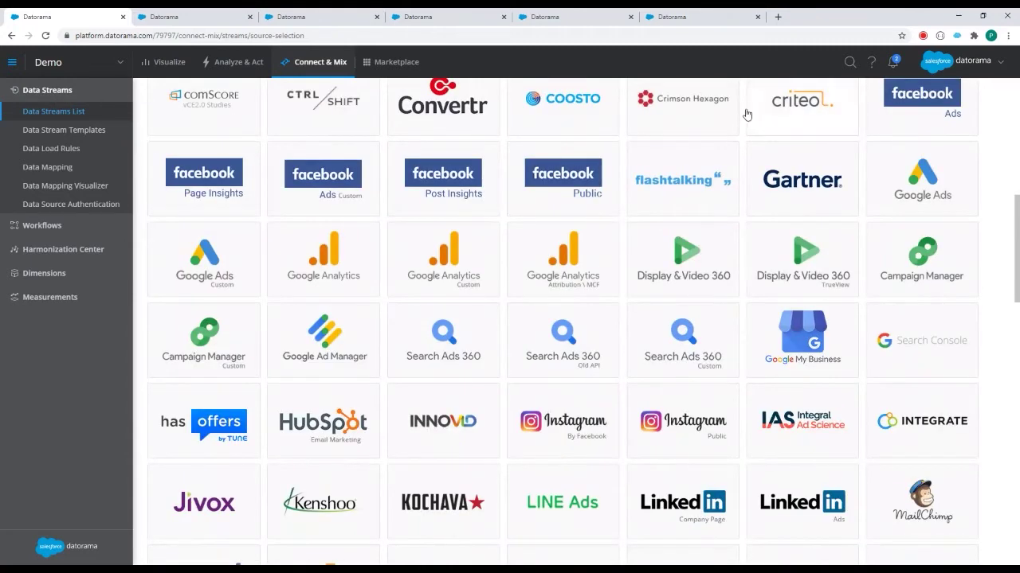
pyautogui.scroll(-2, 748, 116)
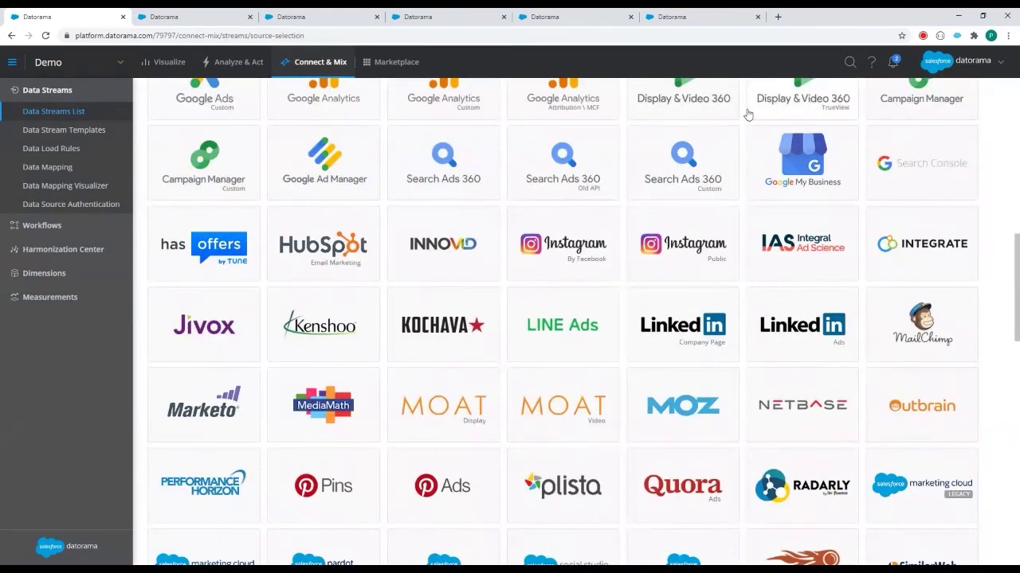
pyautogui.scroll(-2, 751, 104)
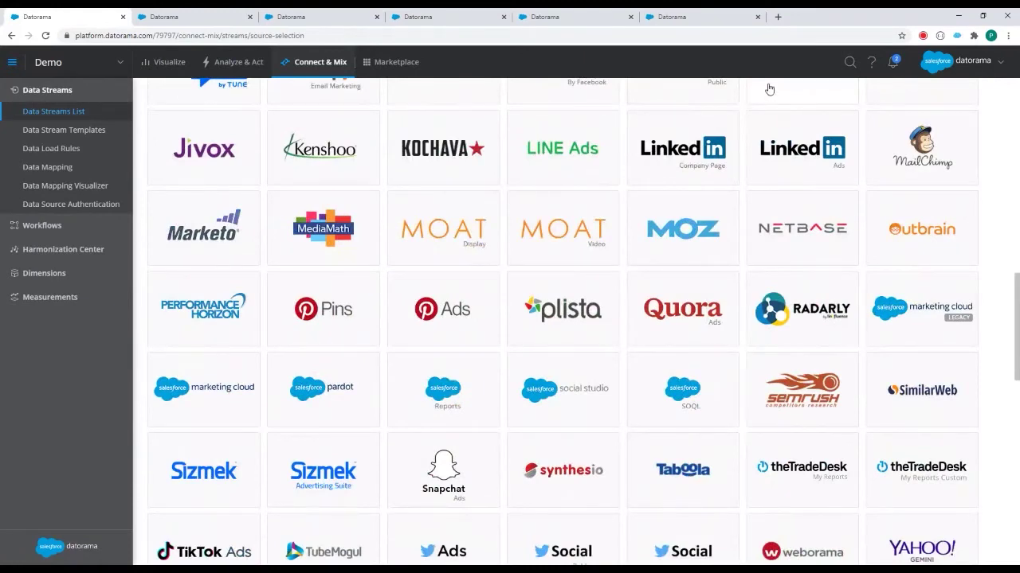
pyautogui.scroll(6, 726, 167)
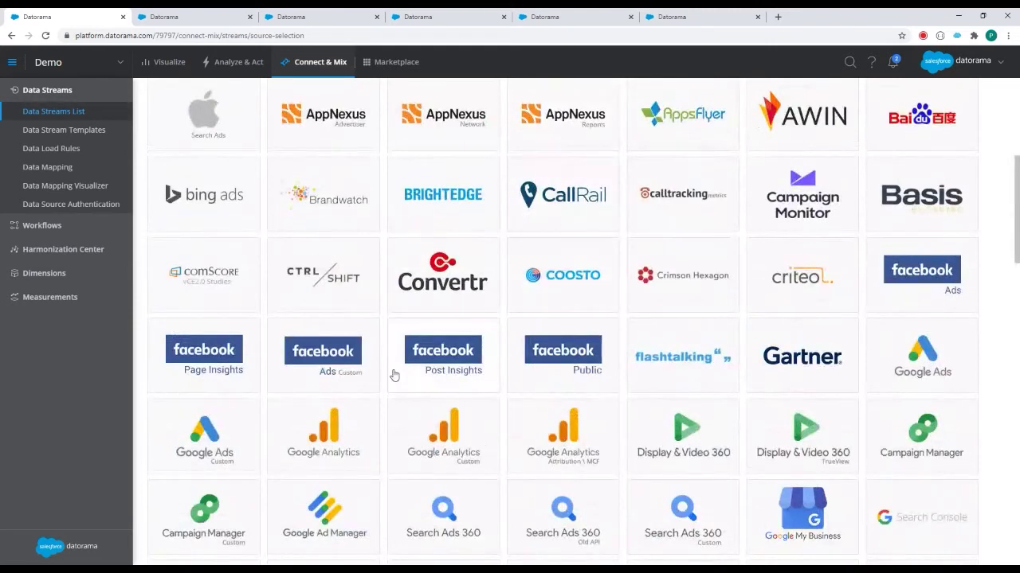
pyautogui.click(340, 425)
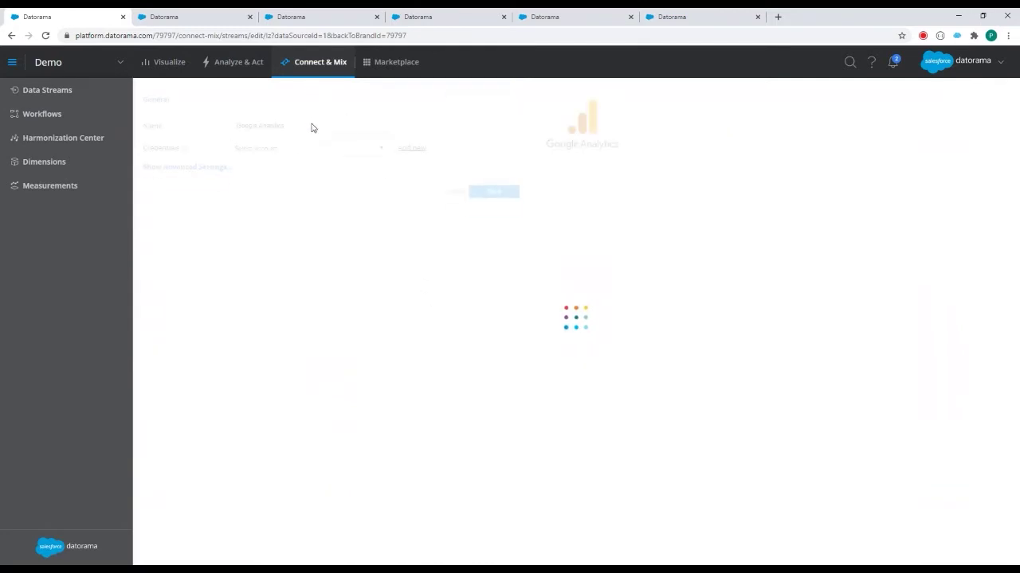
# Name the data stream Google Analytics WPP
pyautogui.tripleClick(312, 125)
pyautogui.click(312, 125)
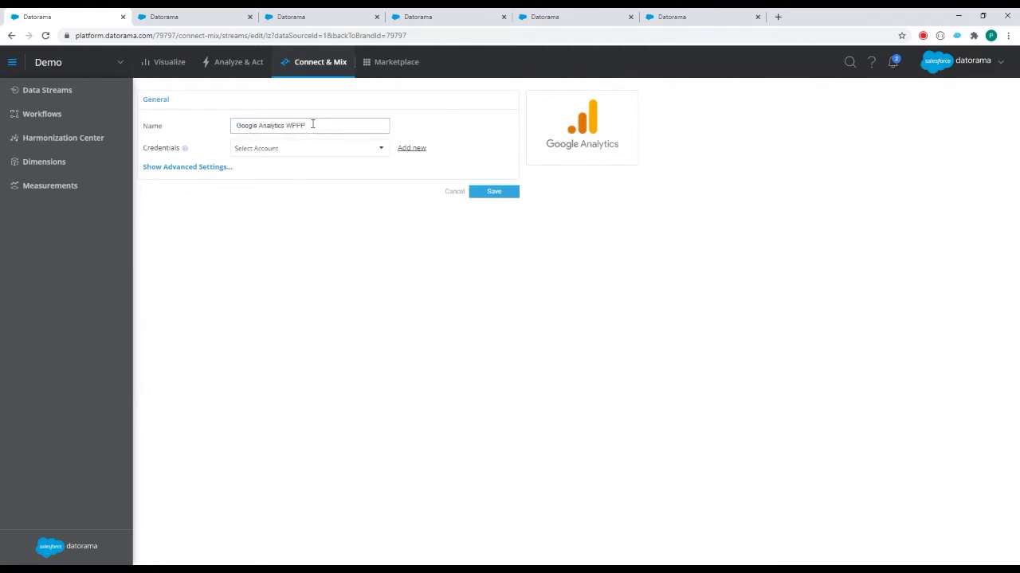
pyautogui.write('WPPP')
pyautogui.press('BackSpace')
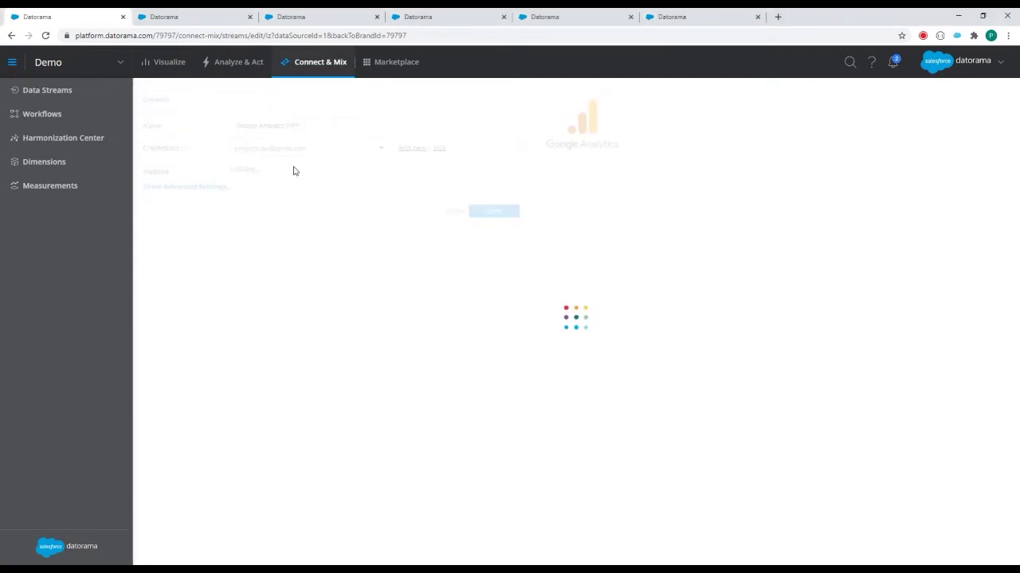
# Replace the stream's website with All Web Site Data for futureofdigitalmarketing.in, and save the stream with processing in the background
pyautogui.click(291, 171)
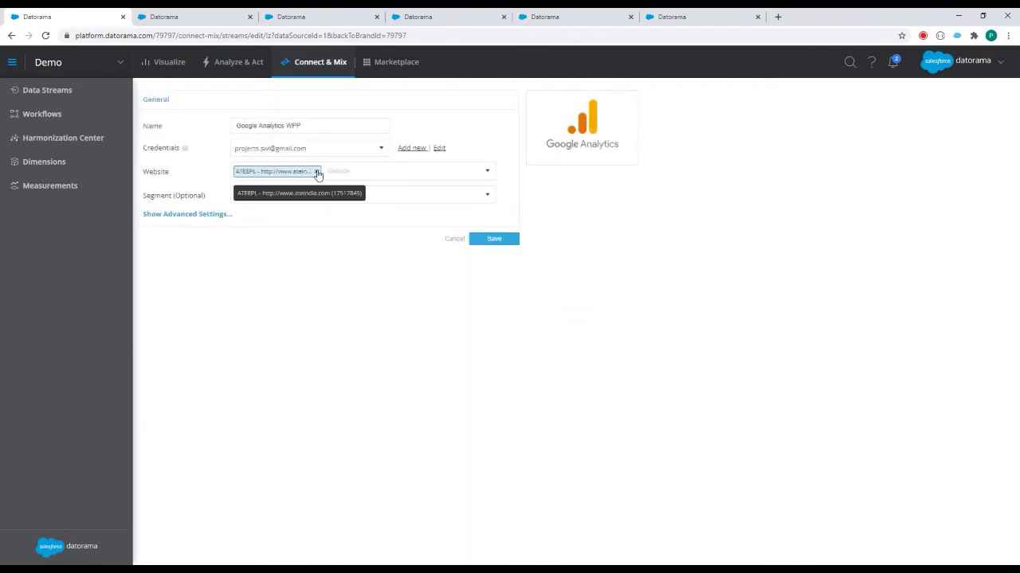
pyautogui.click(317, 172)
pyautogui.click(312, 174)
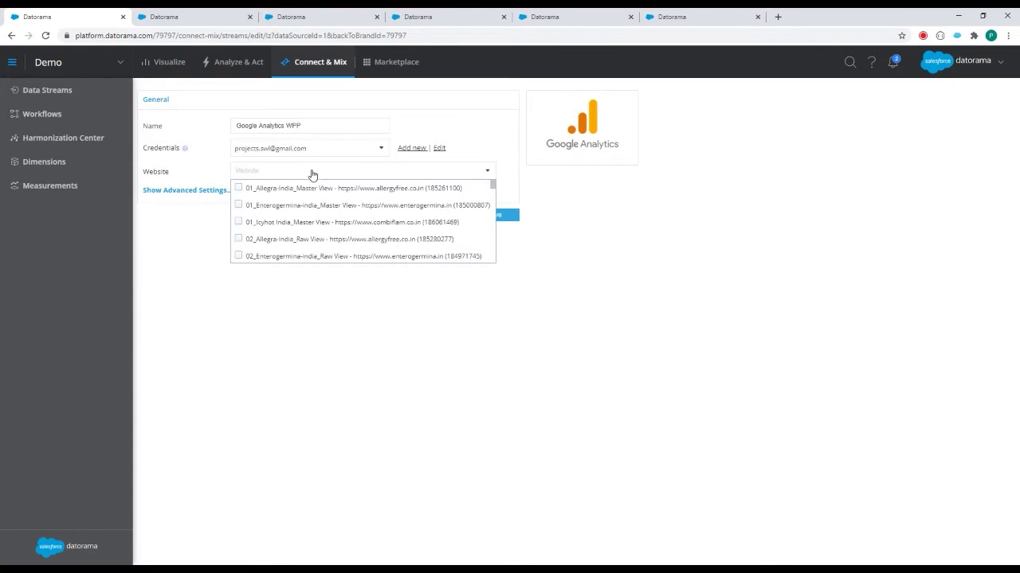
pyautogui.write('ful')
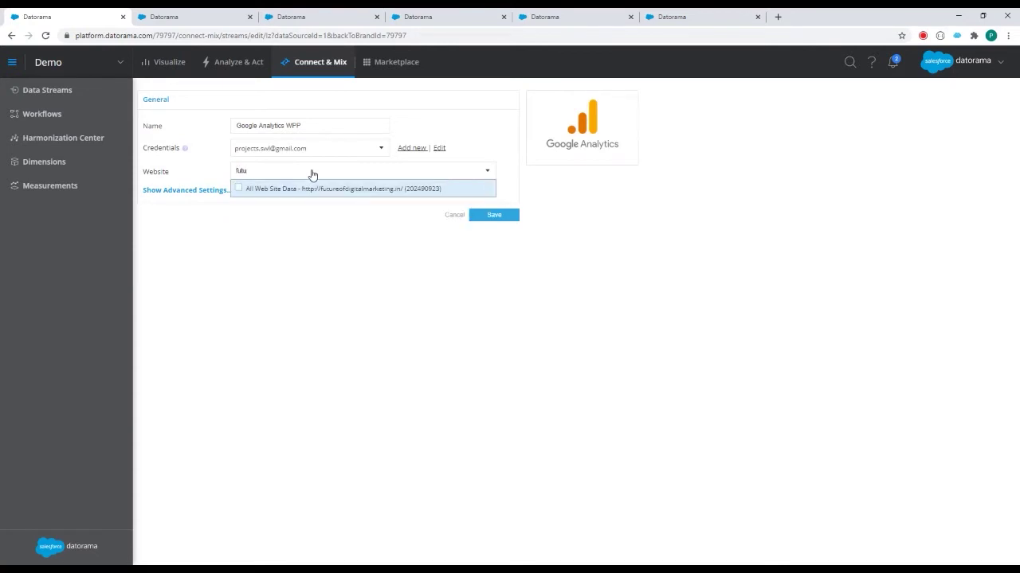
pyautogui.click(339, 189)
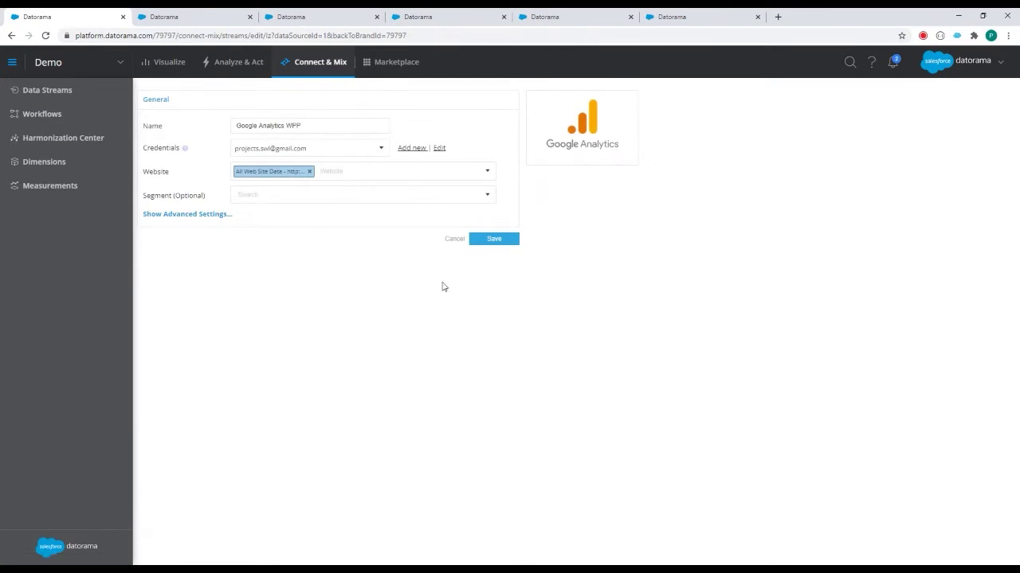
pyautogui.click(490, 239)
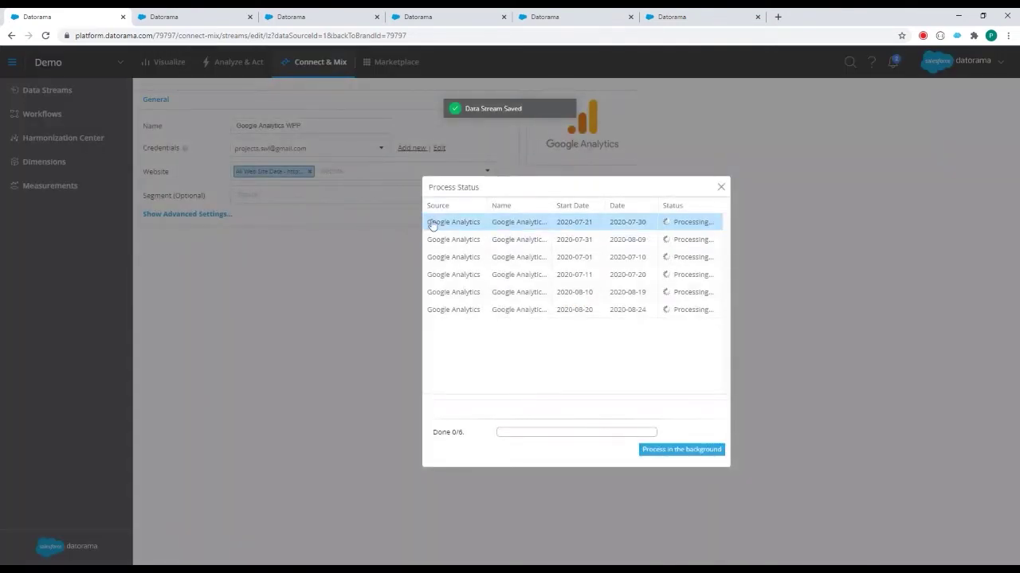
pyautogui.click(678, 451)
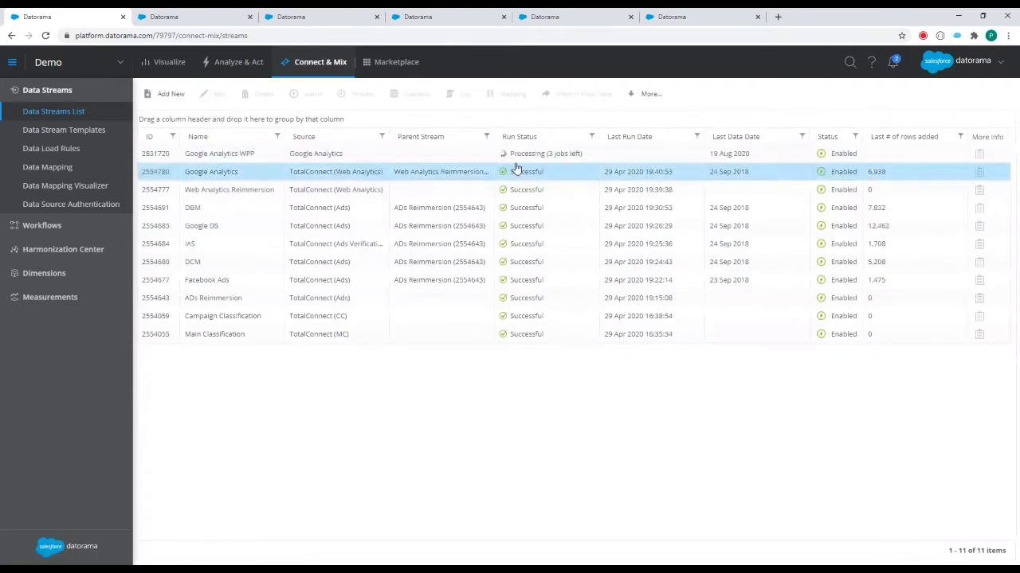
# Examine the available data source connectors, including marketing vendors, flat file formats and technical vendors
pyautogui.click(169, 101)
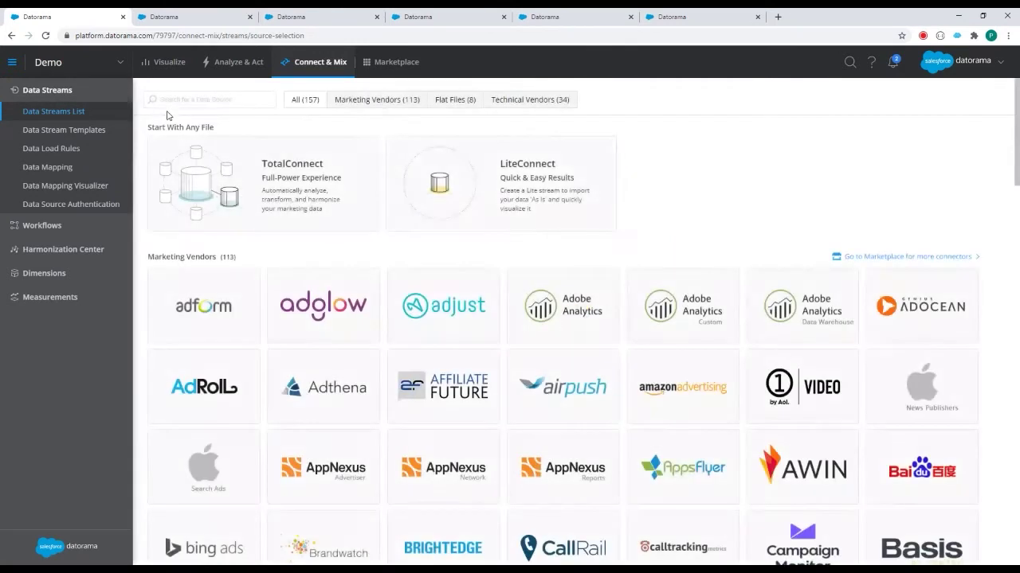
pyautogui.scroll(-5, 691, 239)
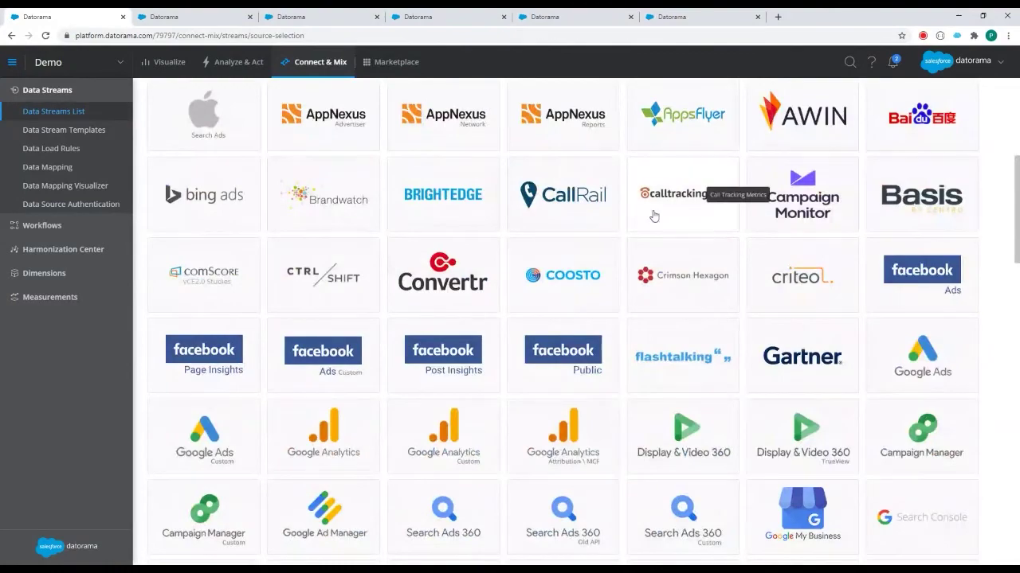
pyautogui.scroll(-5, 637, 236)
pyautogui.scroll(-10, 637, 236)
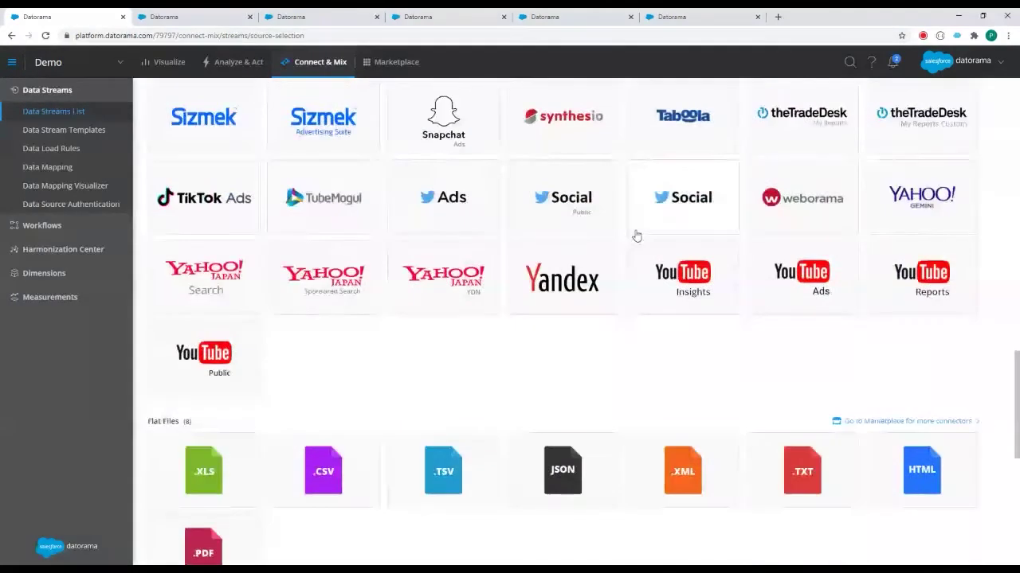
pyautogui.scroll(-3, 634, 229)
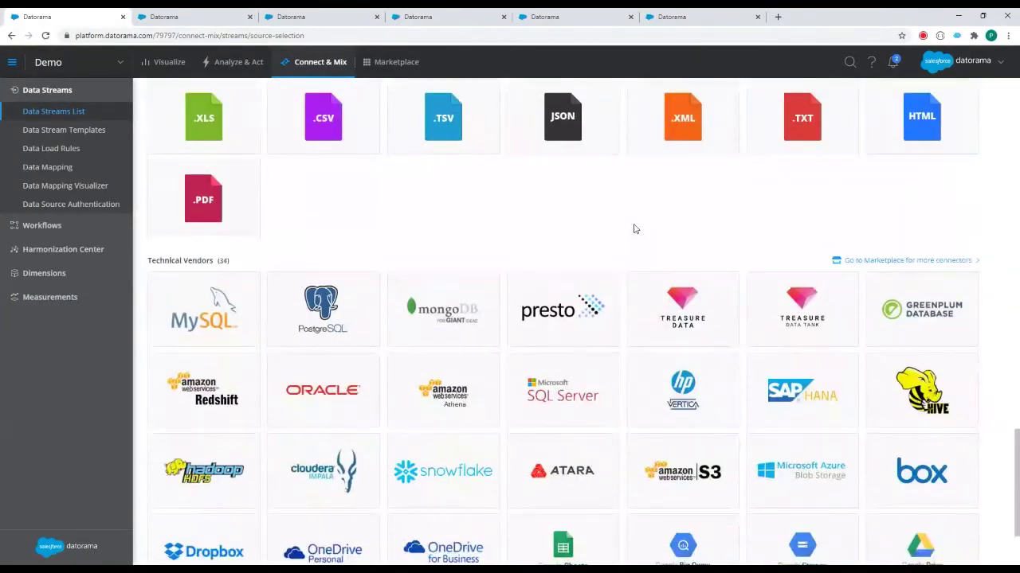
pyautogui.scroll(3, 422, 247)
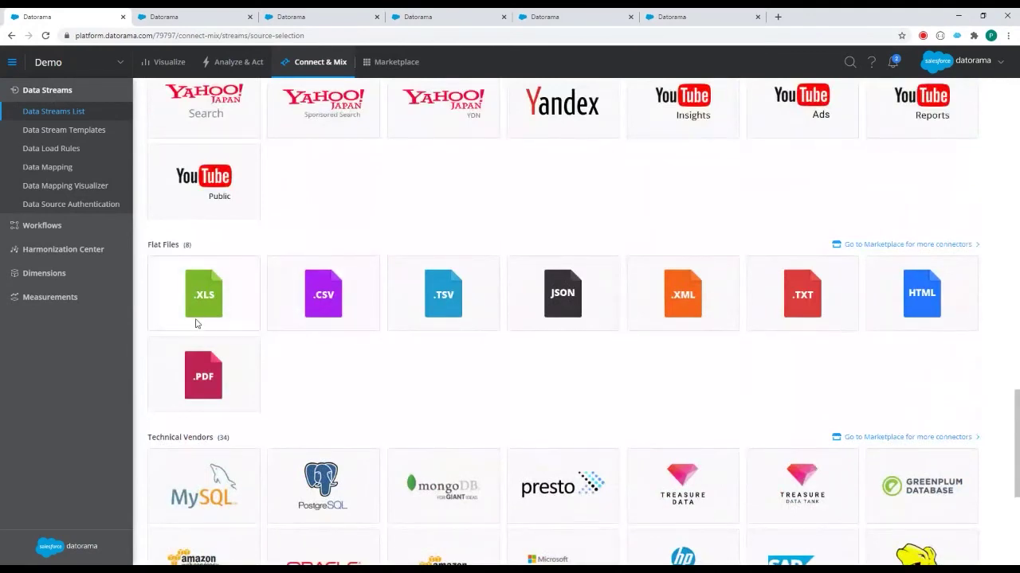
pyautogui.scroll(-5, 253, 294)
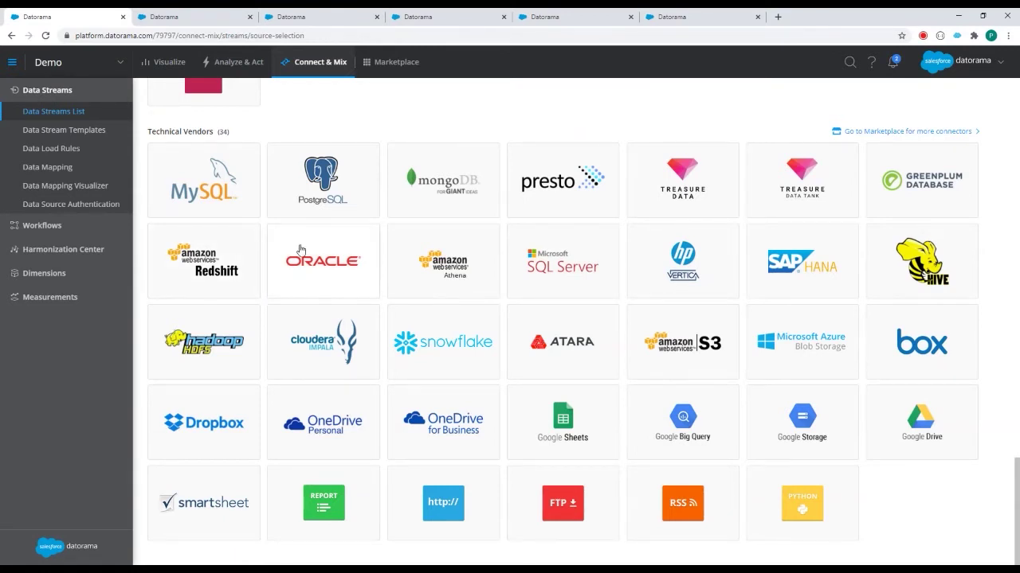
pyautogui.scroll(2, 300, 249)
pyautogui.scroll(4, 291, 231)
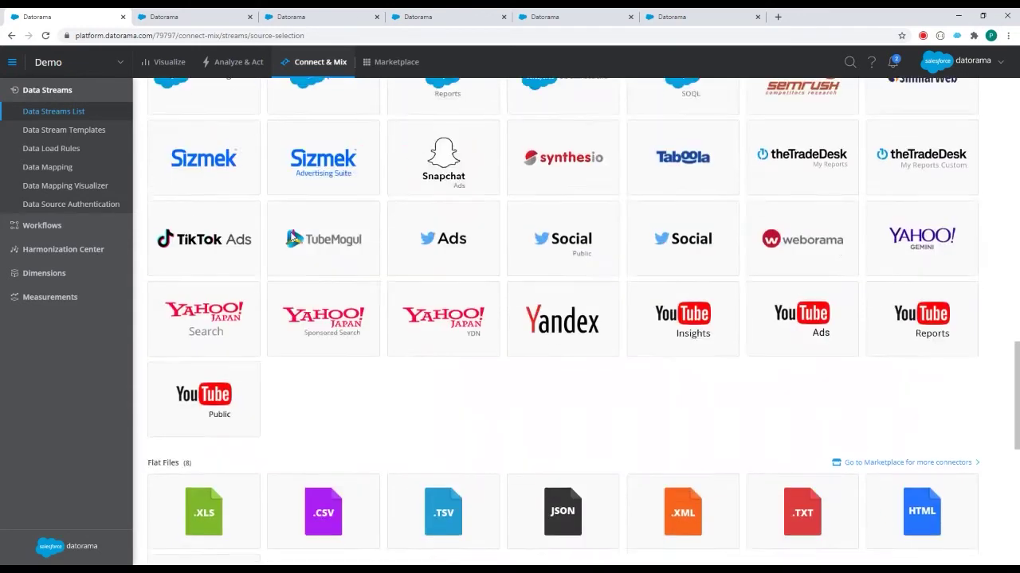
pyautogui.scroll(8, 288, 247)
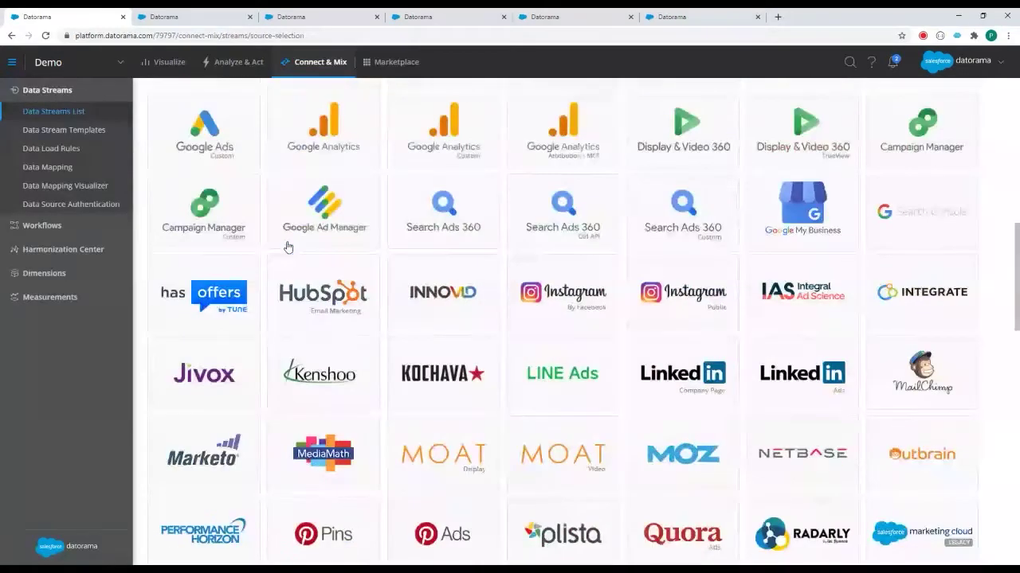
pyautogui.scroll(6, 288, 247)
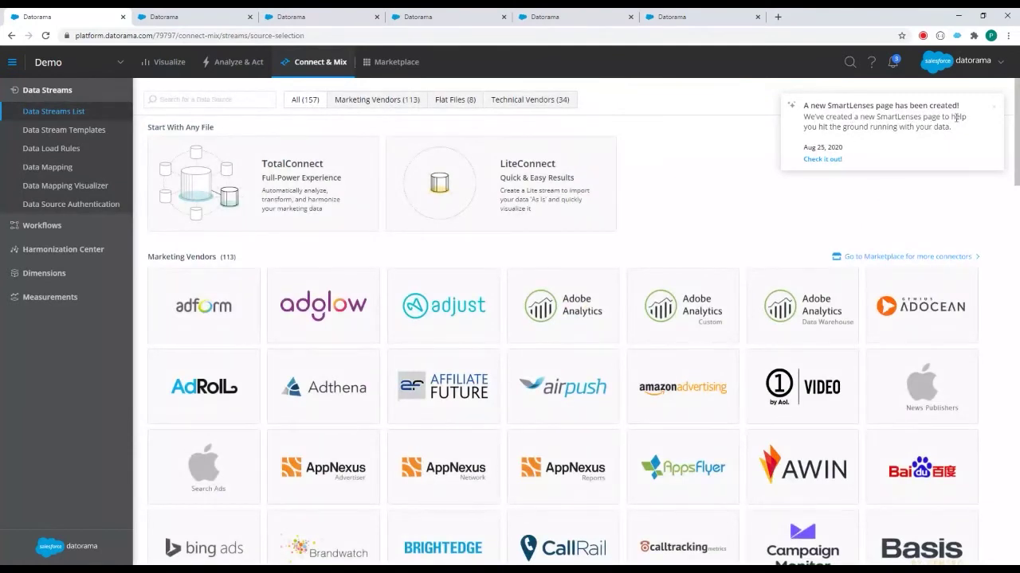
# Dismiss the SmartLenses notification and return to the data streams list to check the Google Analytics WPP stream
pyautogui.click(993, 107)
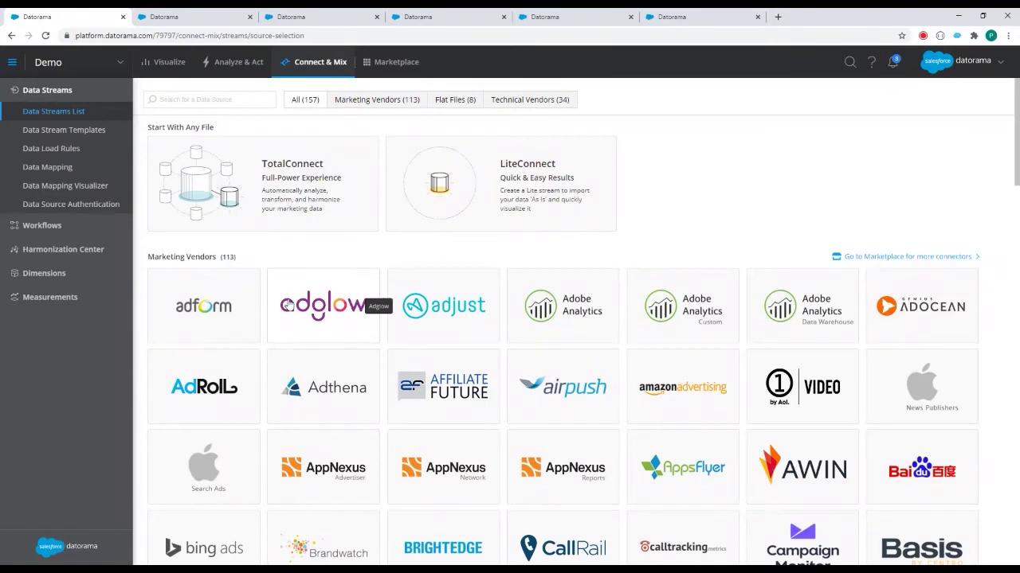
pyautogui.click(41, 109)
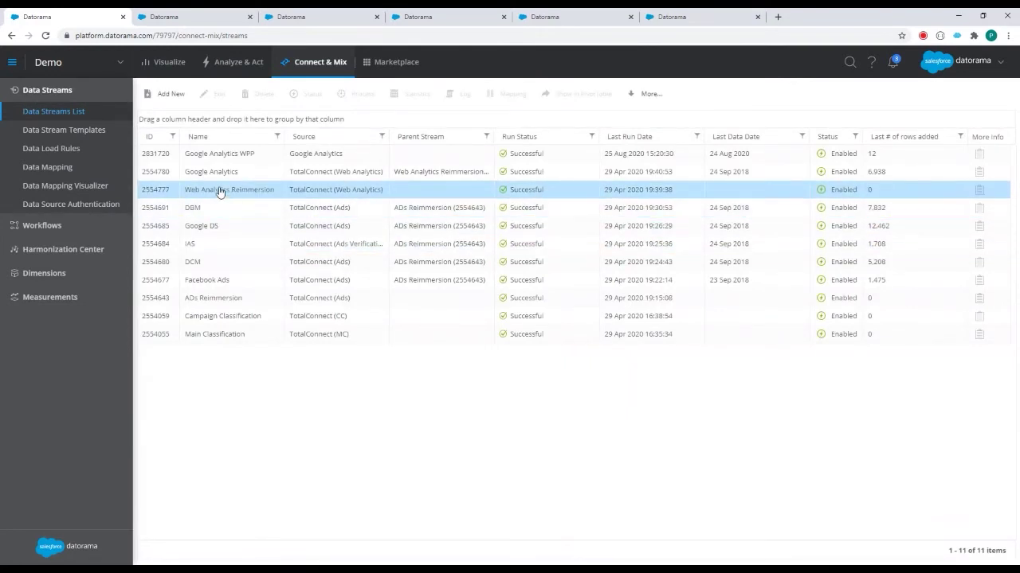
pyautogui.click(309, 158)
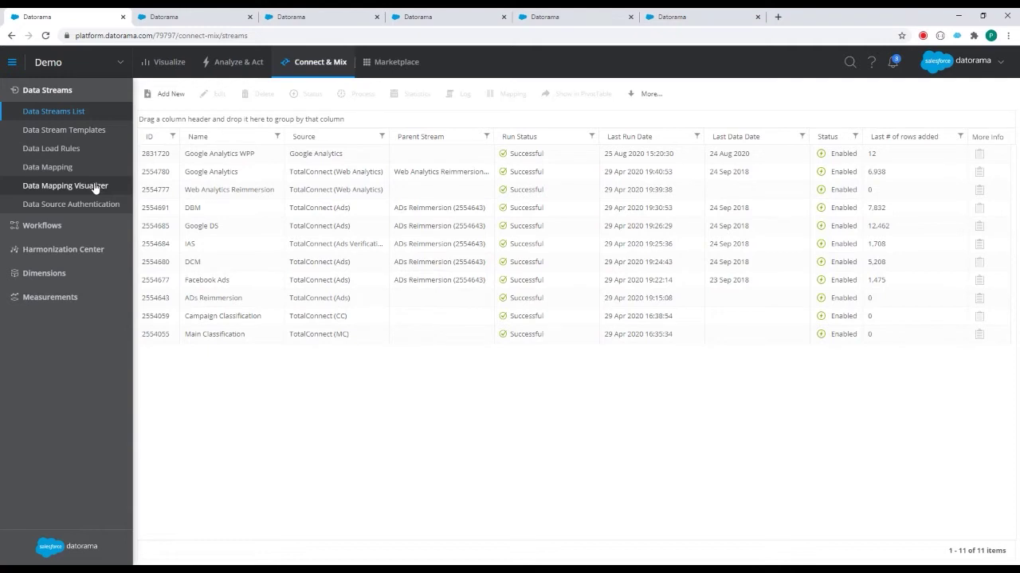
# Review the expressions of the workspace's calculated dimensions and calculated measurements
pyautogui.click(55, 272)
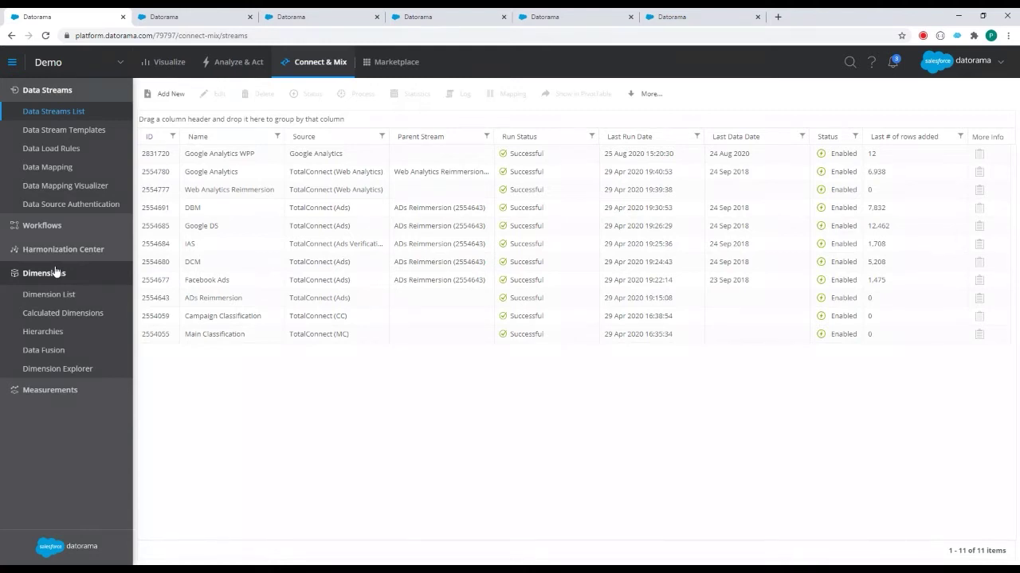
pyautogui.click(55, 317)
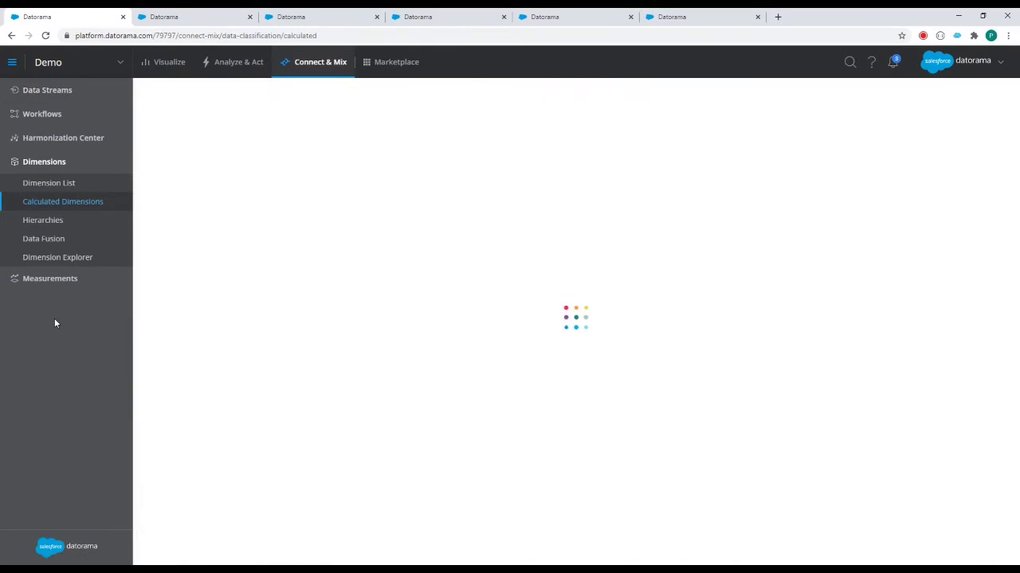
pyautogui.click(222, 137)
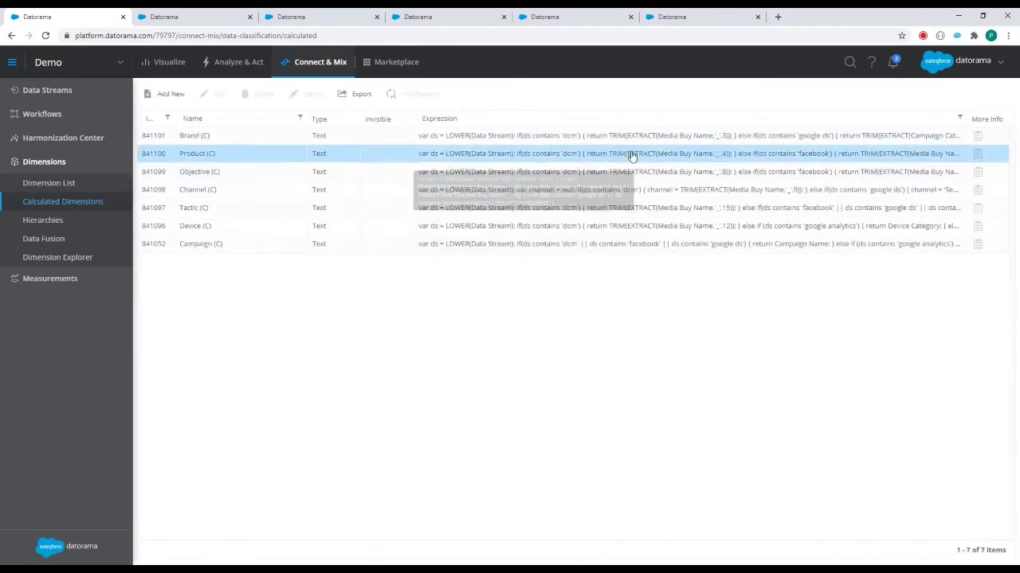
pyautogui.click(46, 285)
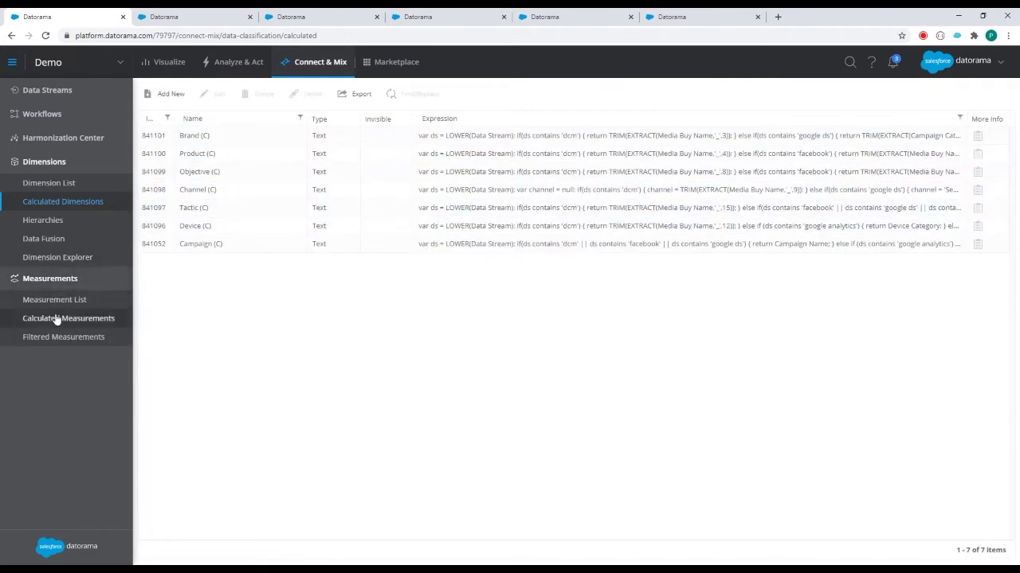
pyautogui.click(57, 318)
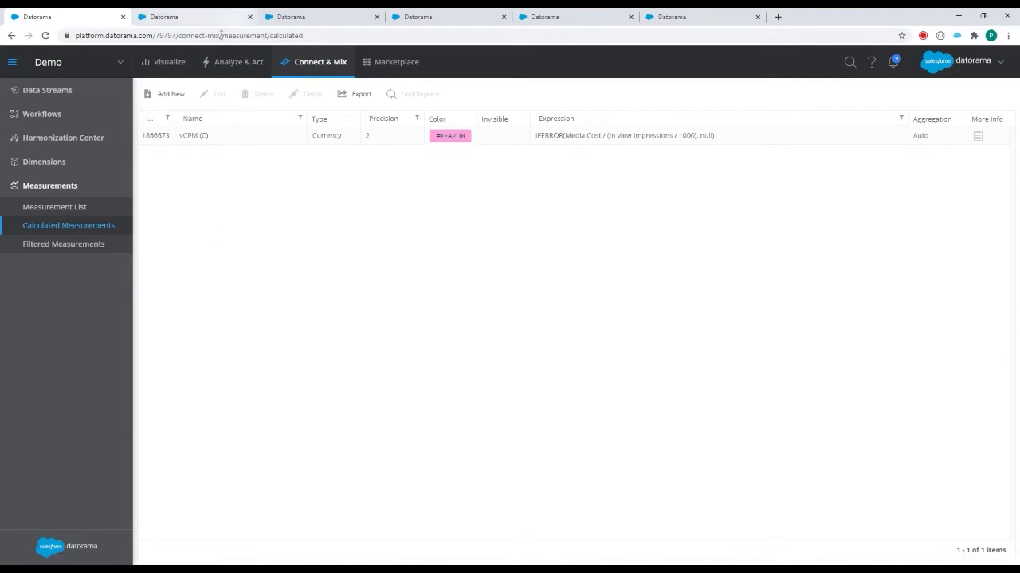
# Start a new Einstein Marketing Insights bot with CPM as the KPI to optimize
pyautogui.click(214, 72)
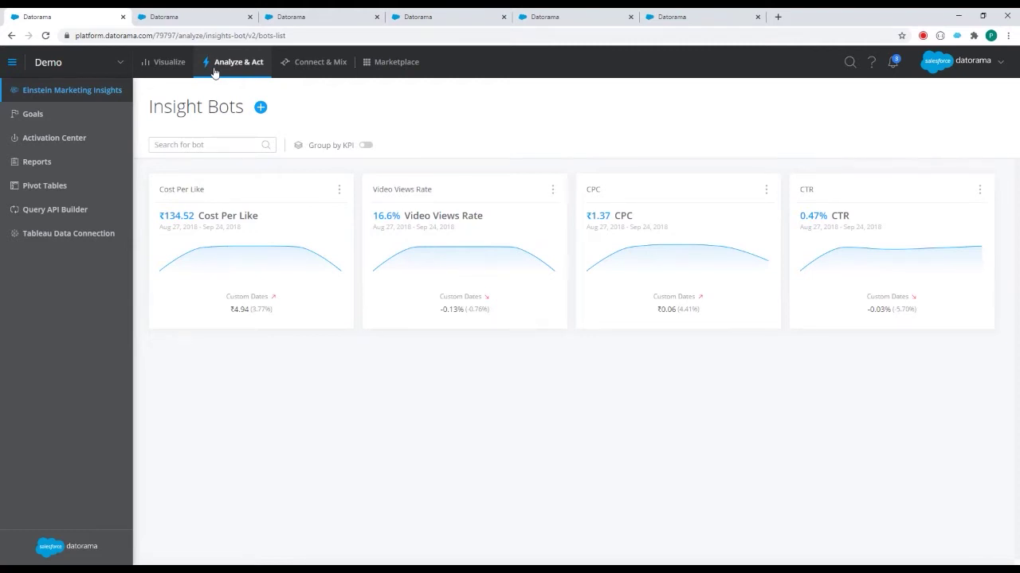
pyautogui.click(260, 107)
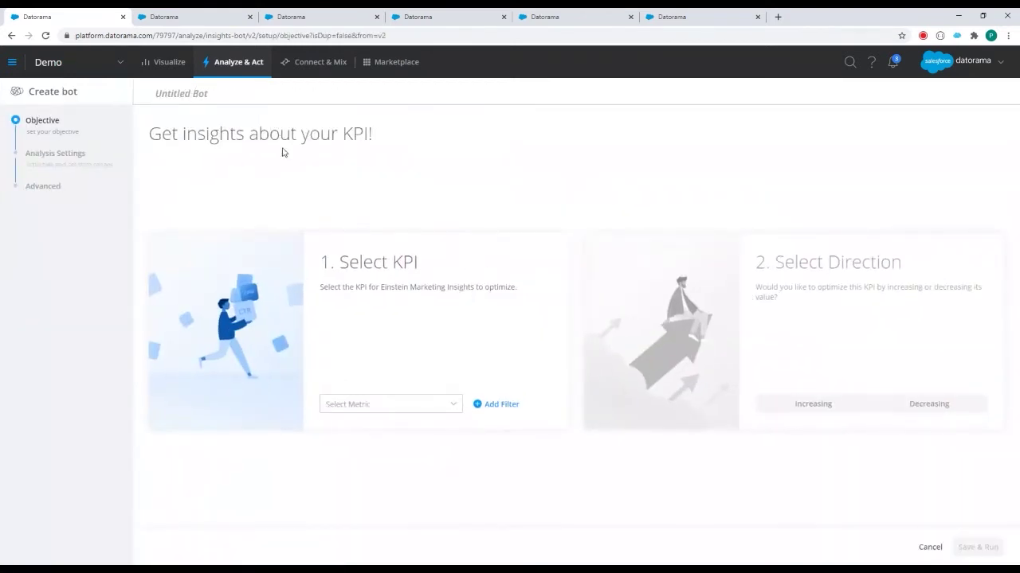
pyautogui.click(393, 412)
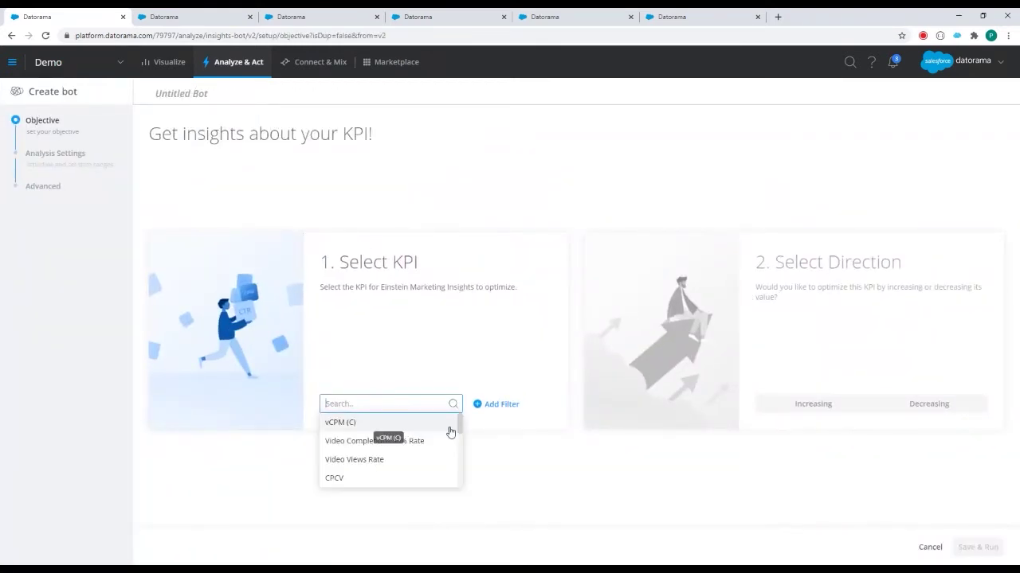
pyautogui.moveTo(459, 422); pyautogui.dragTo(458, 471)
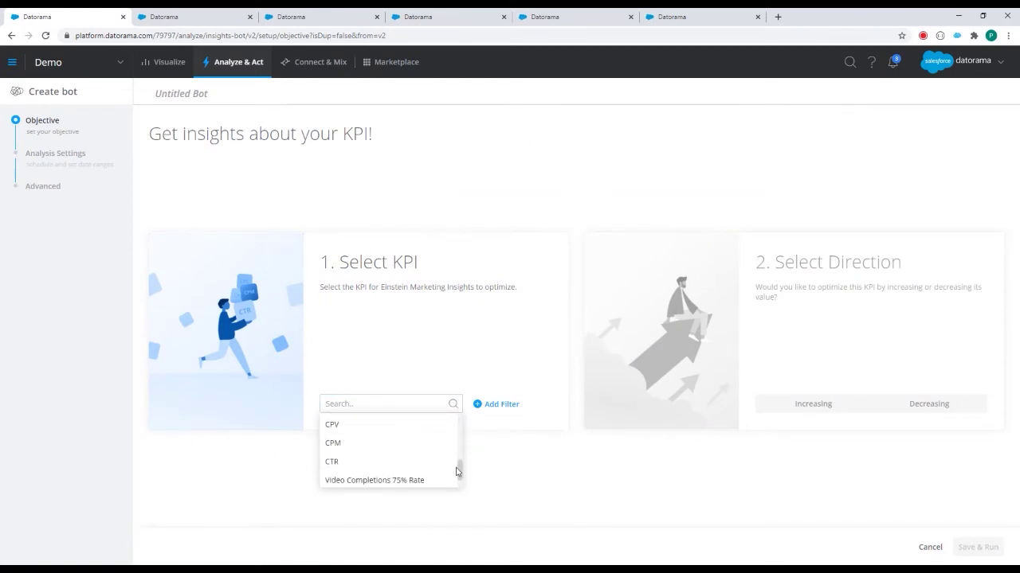
pyautogui.click(385, 437)
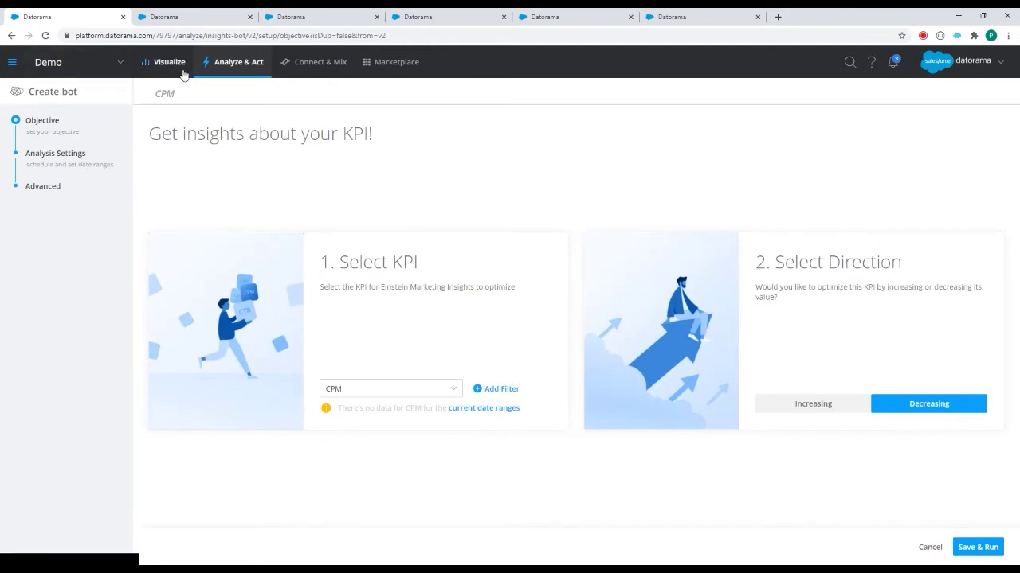
# Discard the unsaved CPM bot and return to the list of insight bots
pyautogui.click(219, 64)
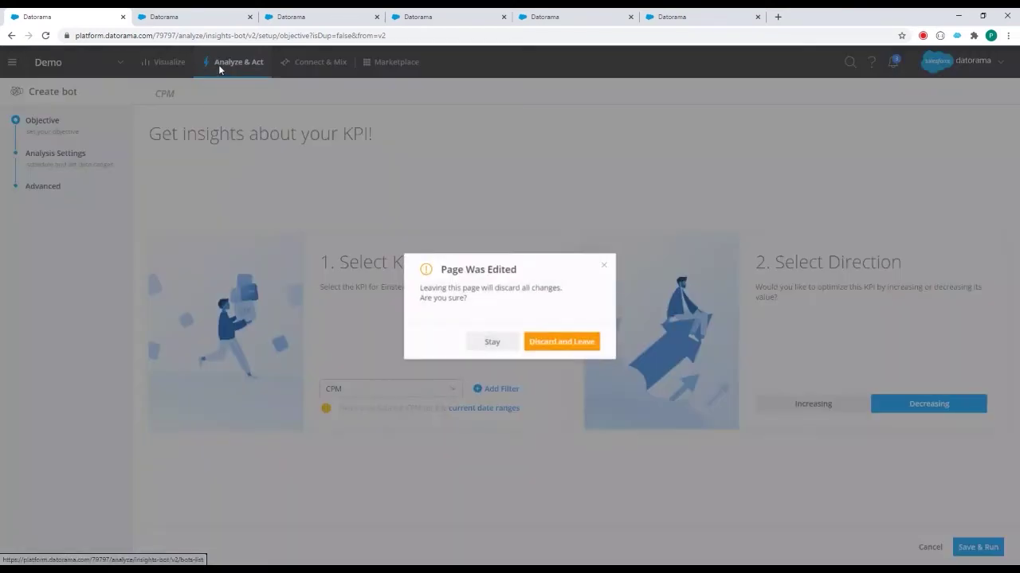
pyautogui.click(499, 347)
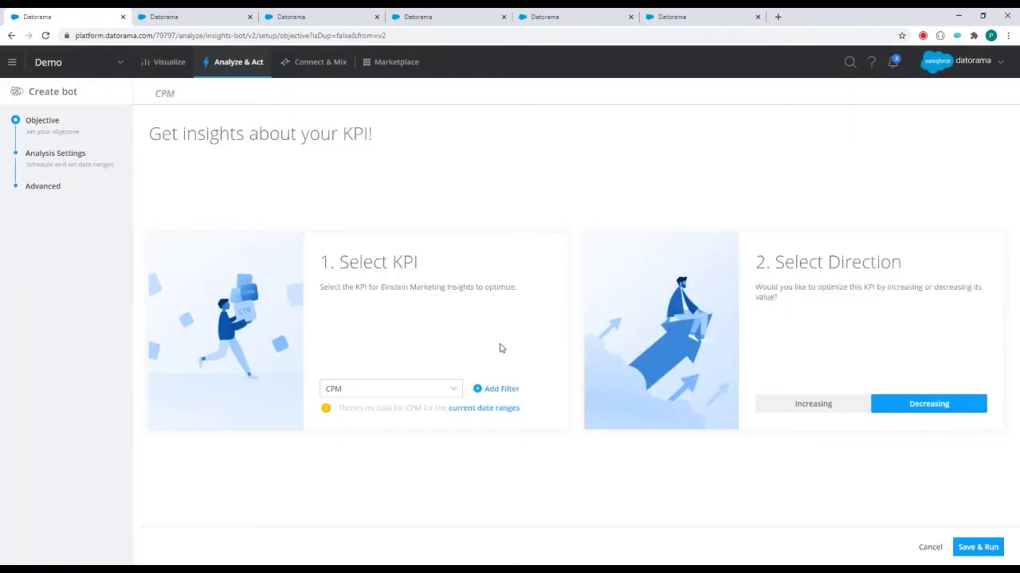
pyautogui.click(237, 63)
pyautogui.click(567, 342)
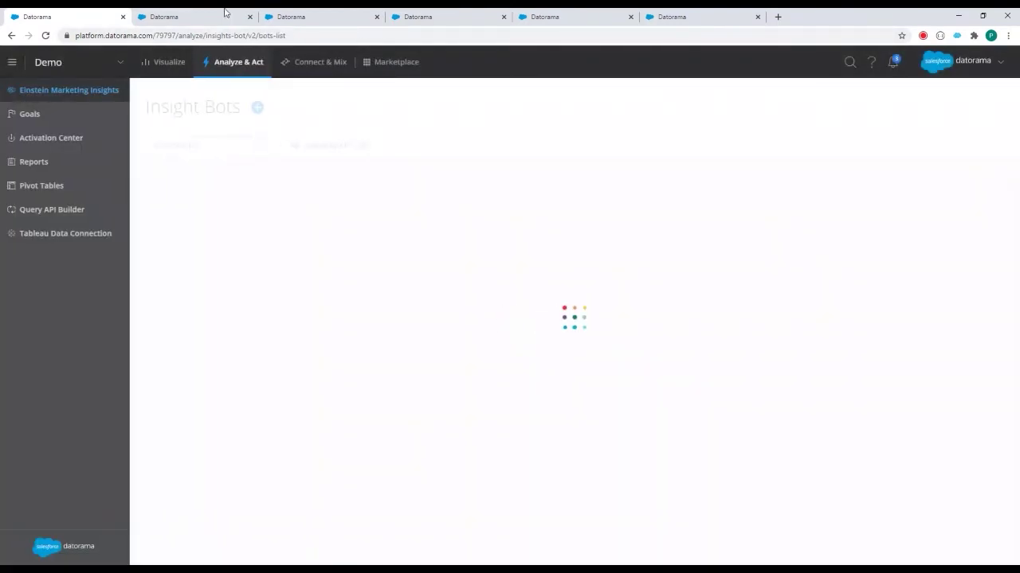
# Open the existing CTR bot's insights and review the available dimension, positive/negative and factor filter options
pyautogui.click(204, 18)
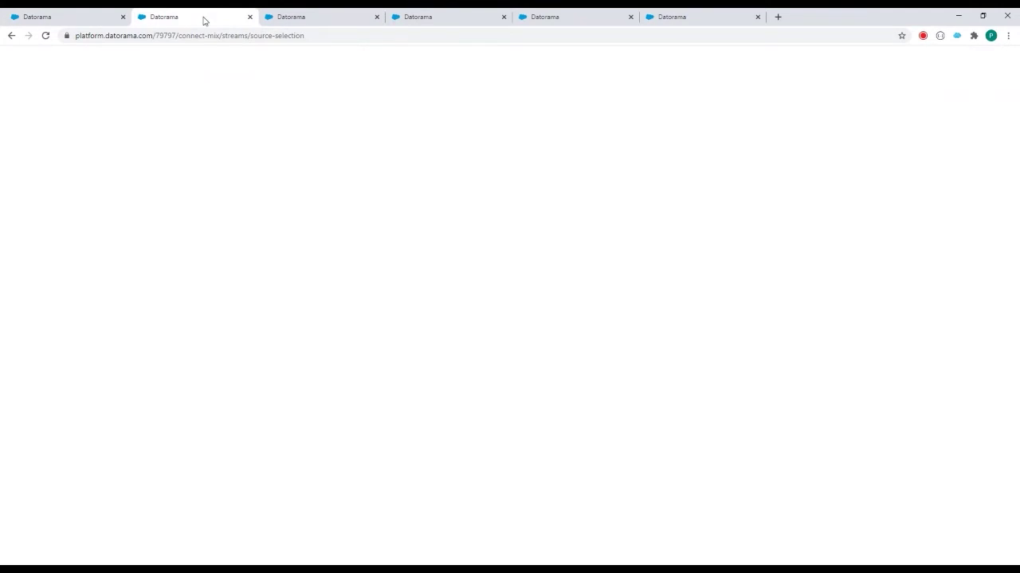
pyautogui.click(341, 25)
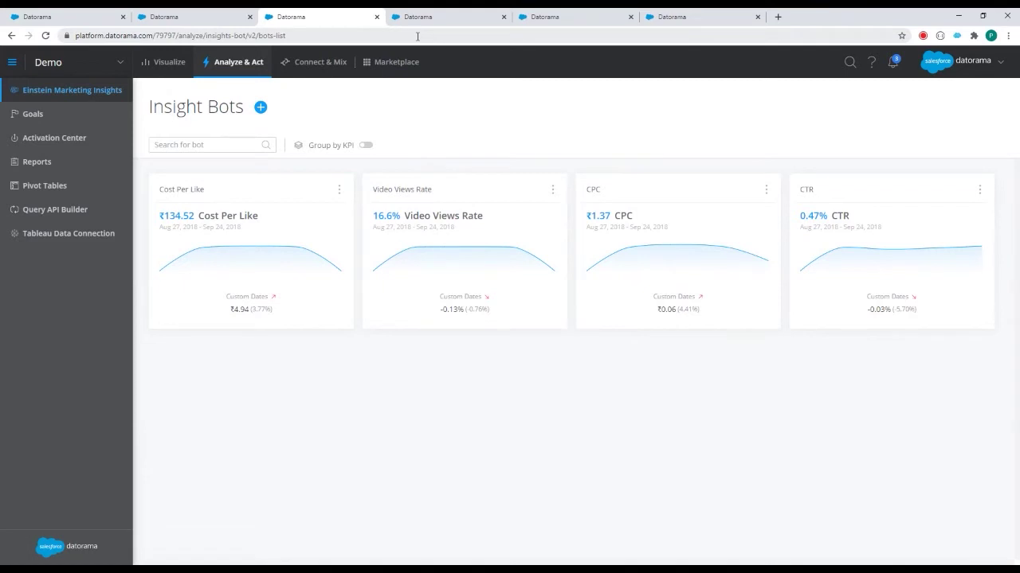
pyautogui.click(840, 231)
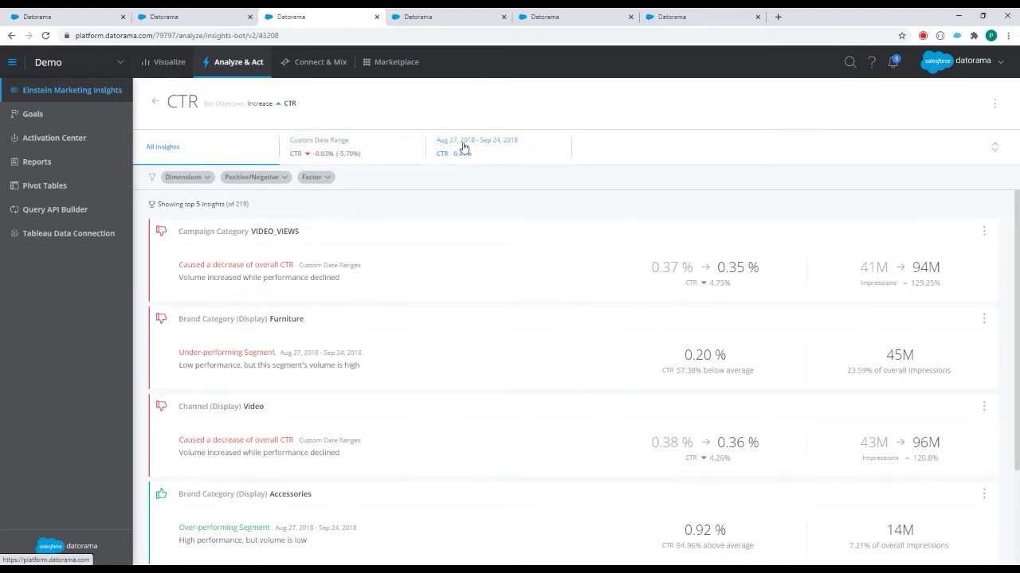
pyautogui.click(203, 180)
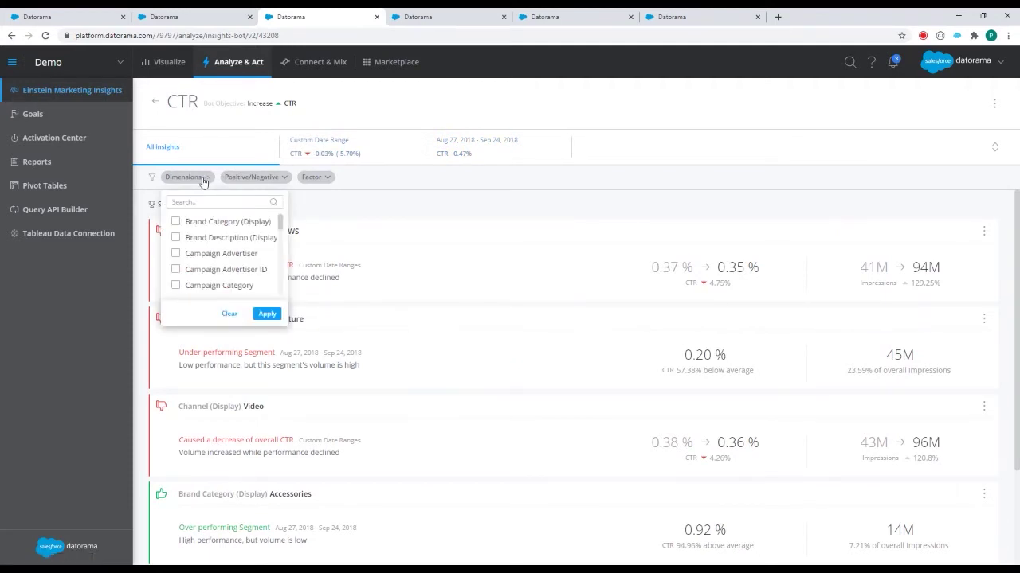
pyautogui.click(263, 179)
pyautogui.click(263, 180)
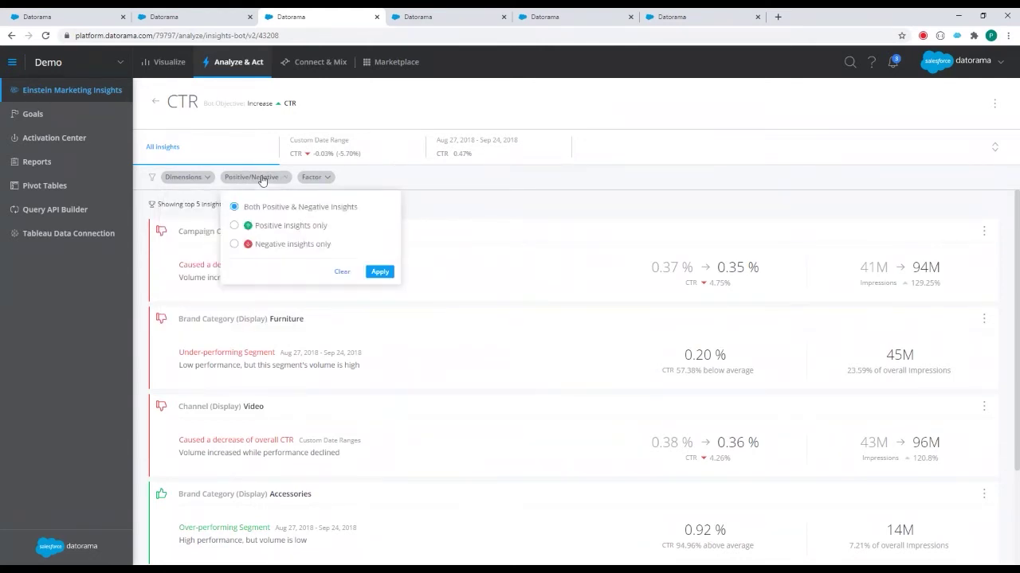
pyautogui.click(317, 177)
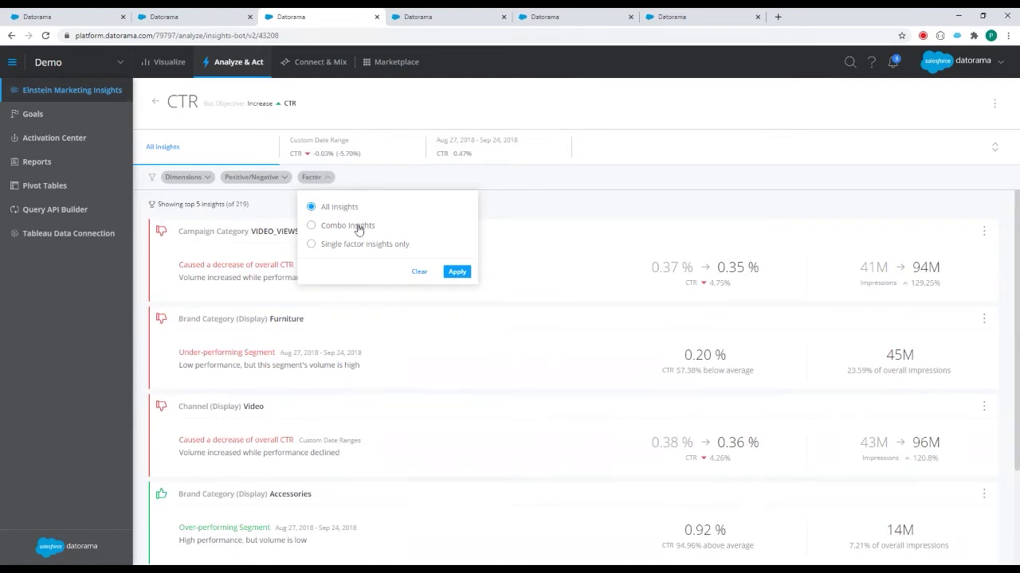
pyautogui.click(380, 184)
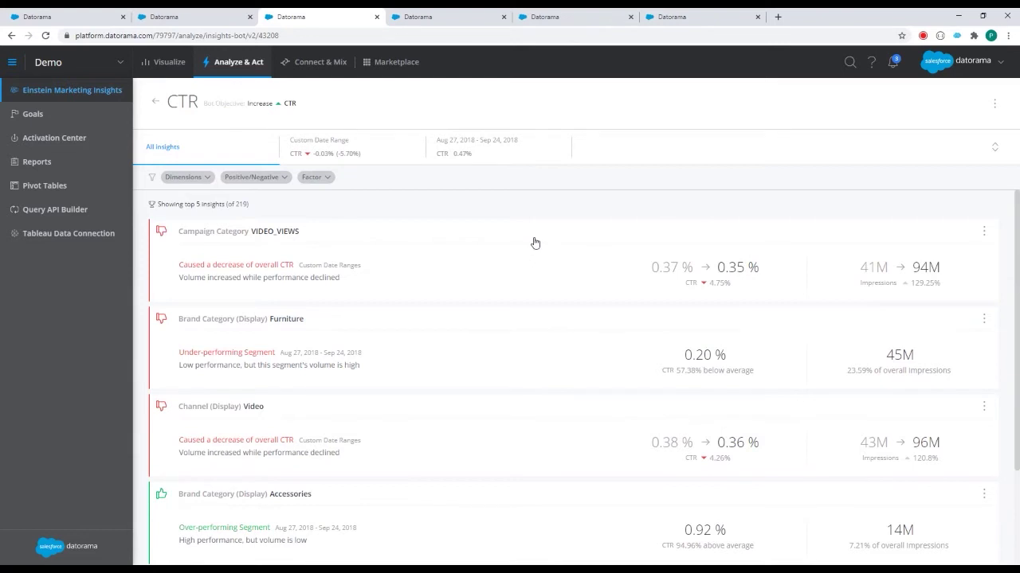
# Examine the VIDEO_VIEWS campaign category insight, including the peer comparison of its CTR change with LINK_CLICKS
pyautogui.click(438, 258)
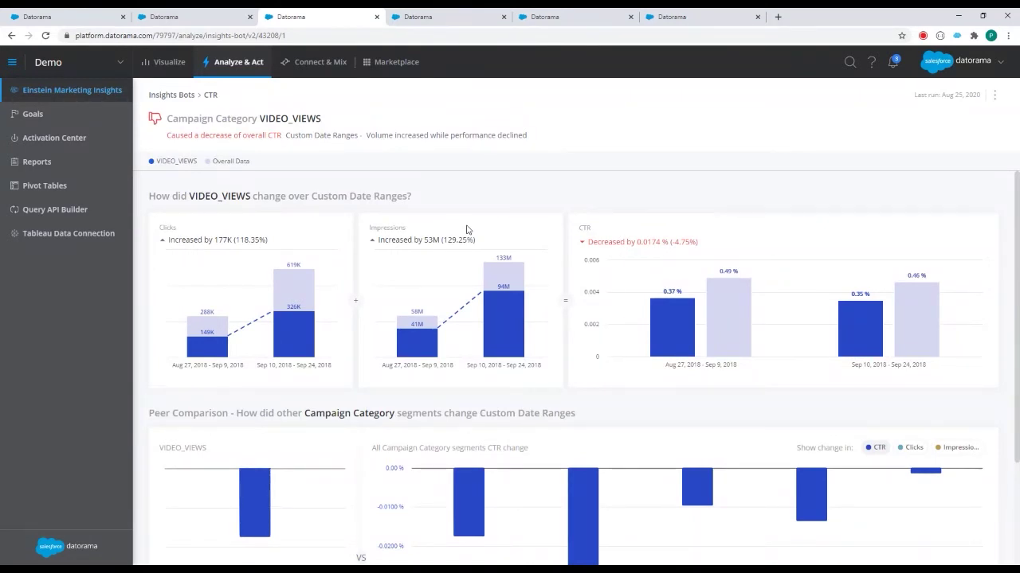
pyautogui.scroll(-2, 844, 205)
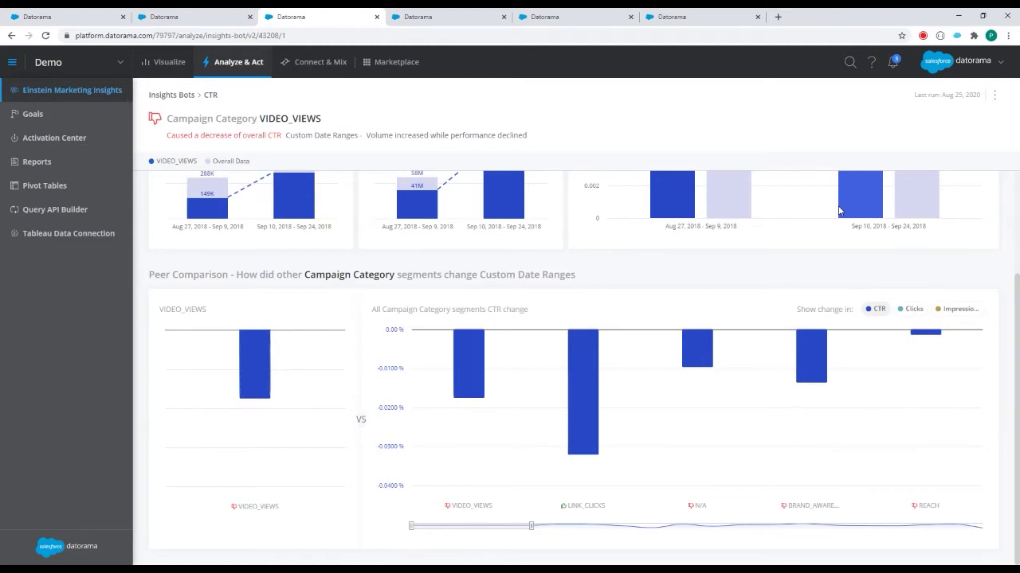
pyautogui.moveTo(458, 351)
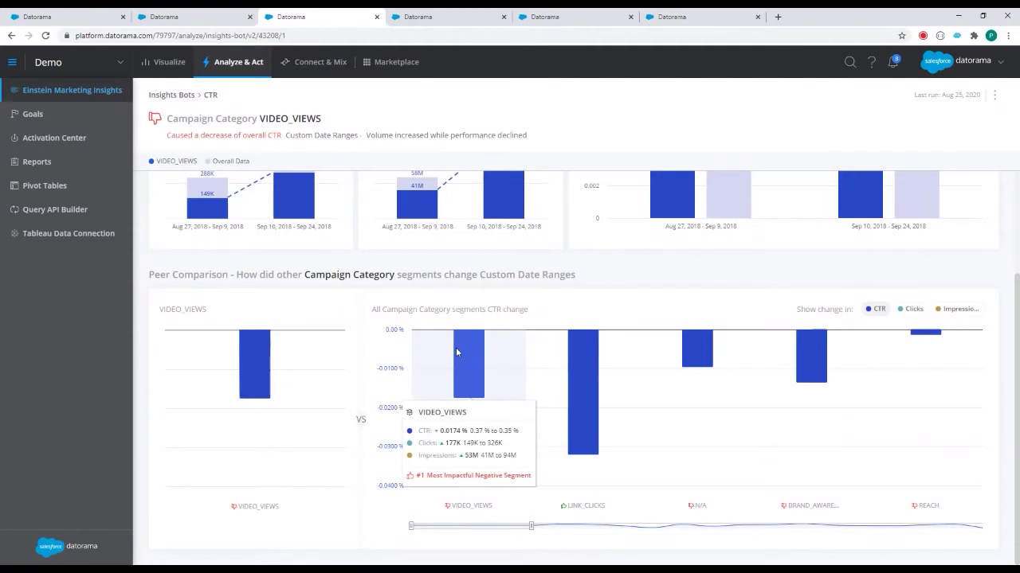
pyautogui.moveTo(577, 368)
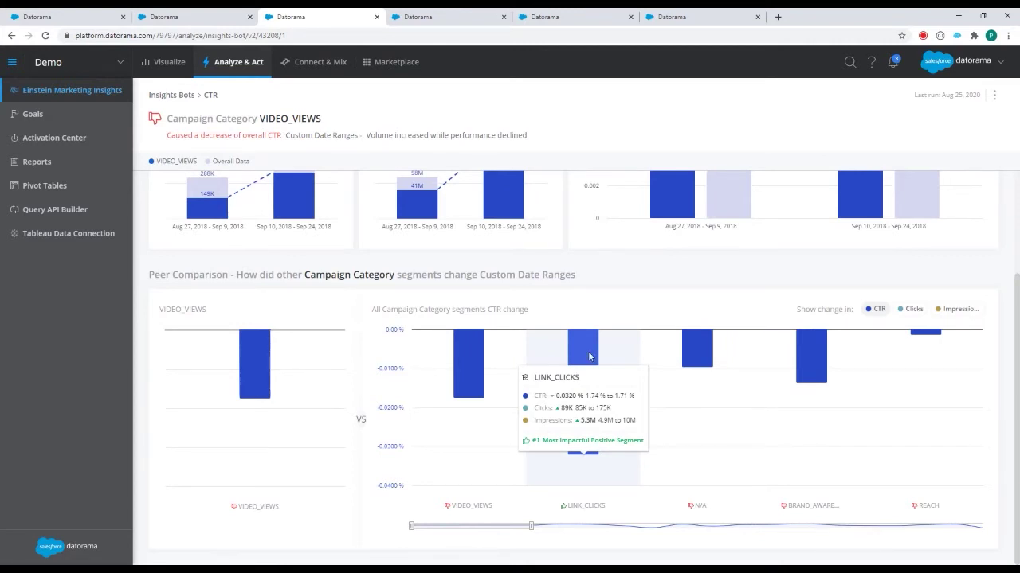
pyautogui.scroll(2, 814, 217)
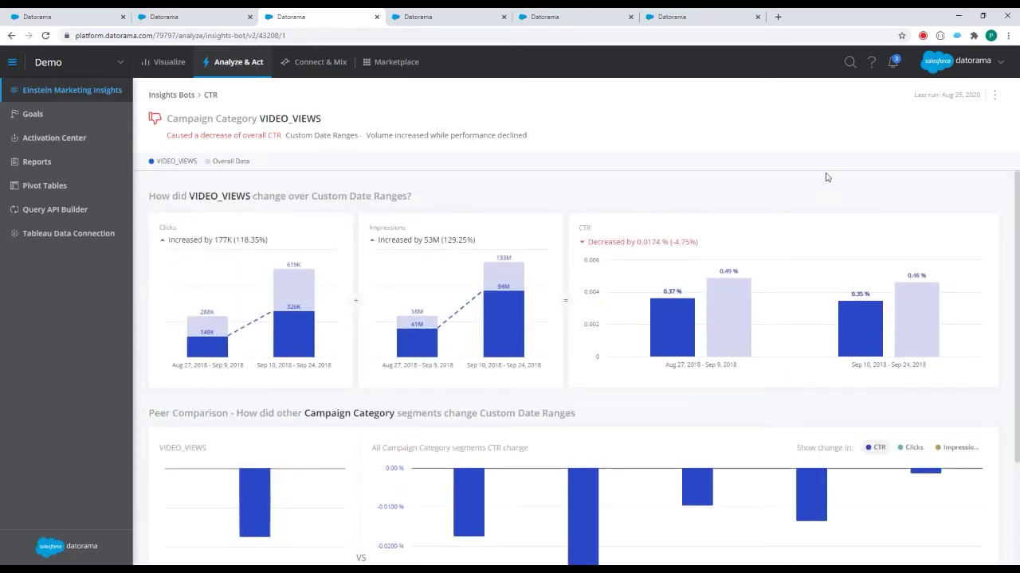
# Pin the VIDEO_VIEWS insight to the Summary page of the Demo Dashboard
pyautogui.click(994, 97)
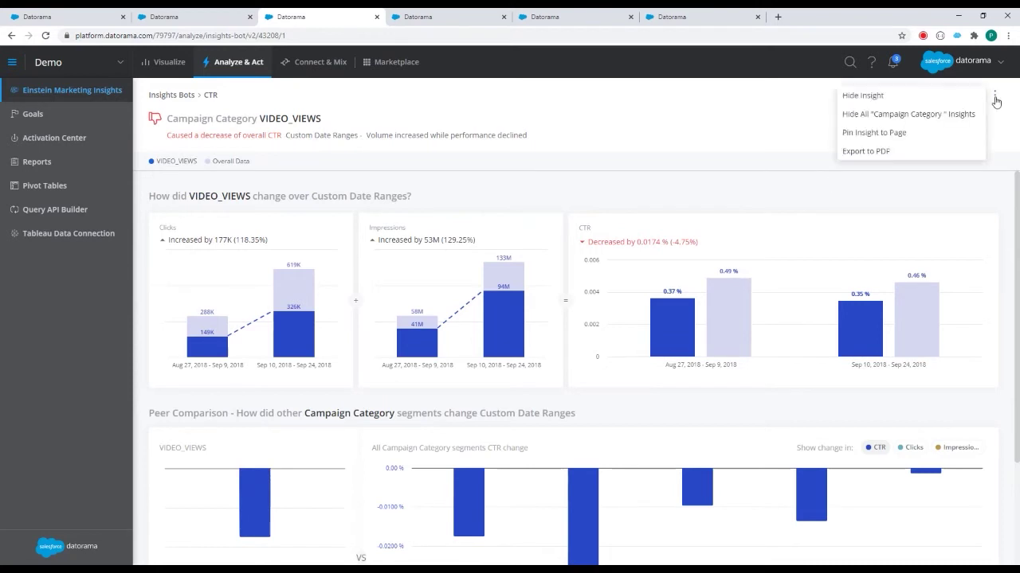
pyautogui.click(871, 135)
pyautogui.click(512, 299)
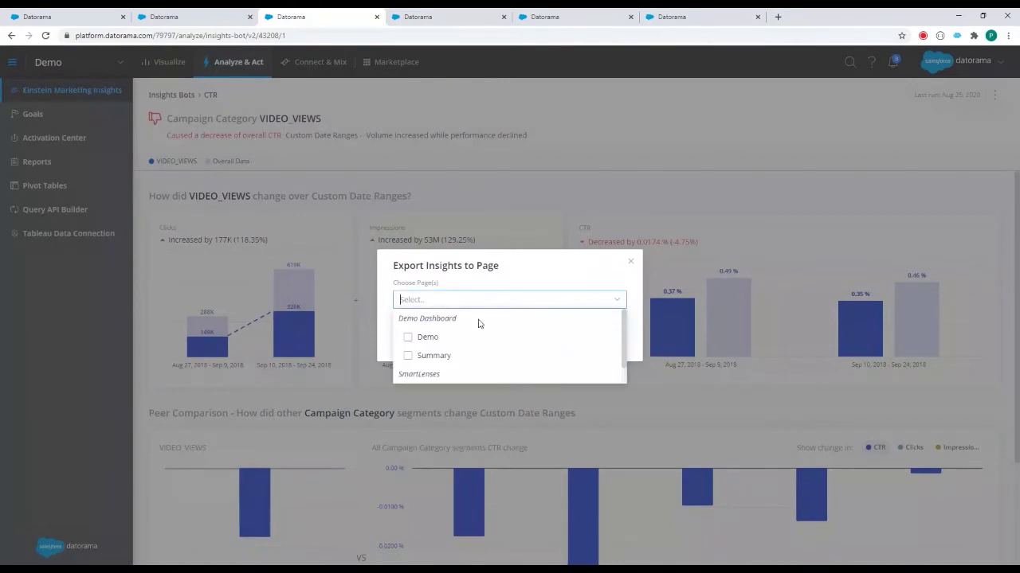
pyautogui.click(430, 356)
pyautogui.click(549, 287)
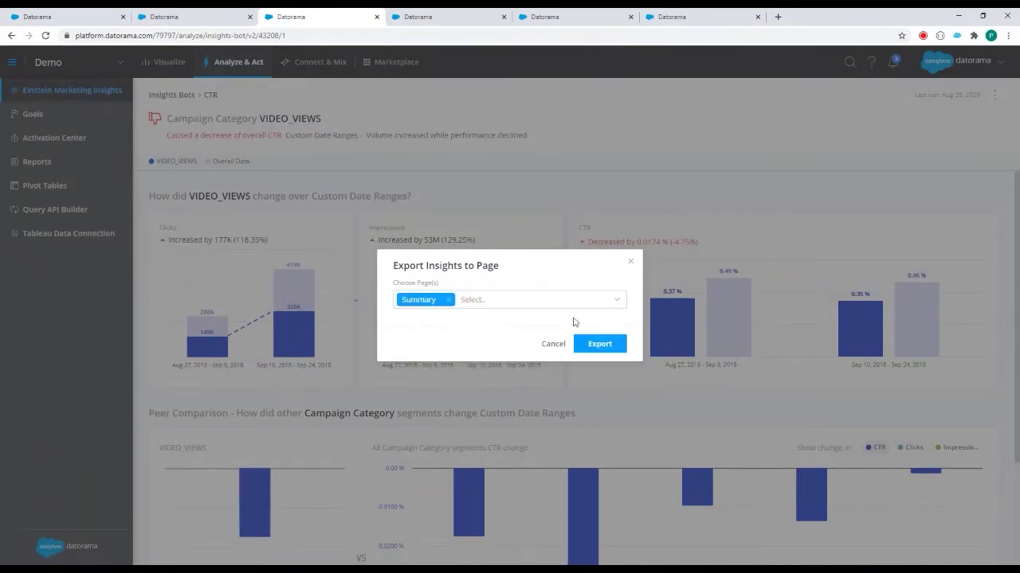
pyautogui.click(596, 345)
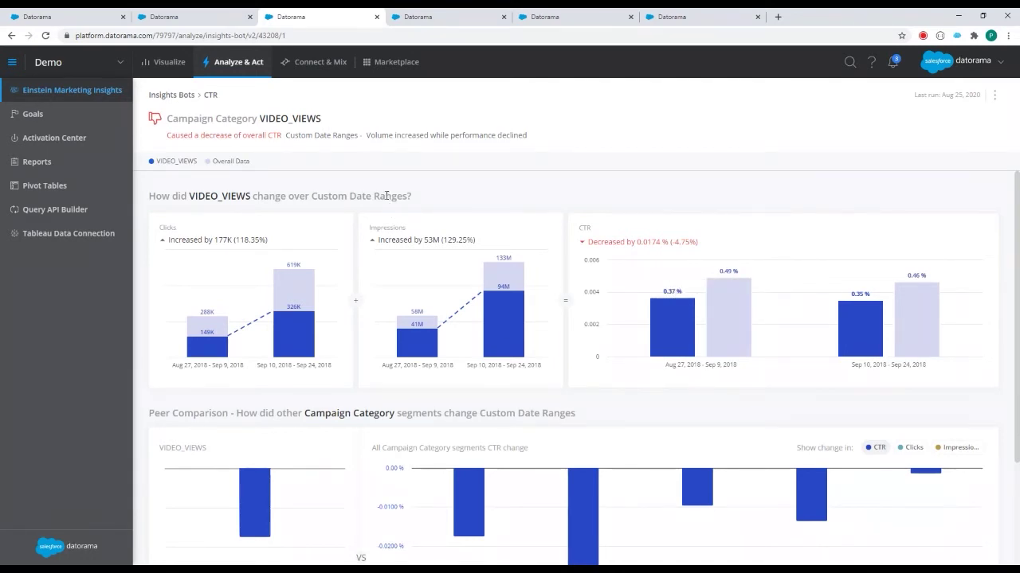
# Open the Cost Per Like bot and filter its insights to positive insights only
pyautogui.click(170, 99)
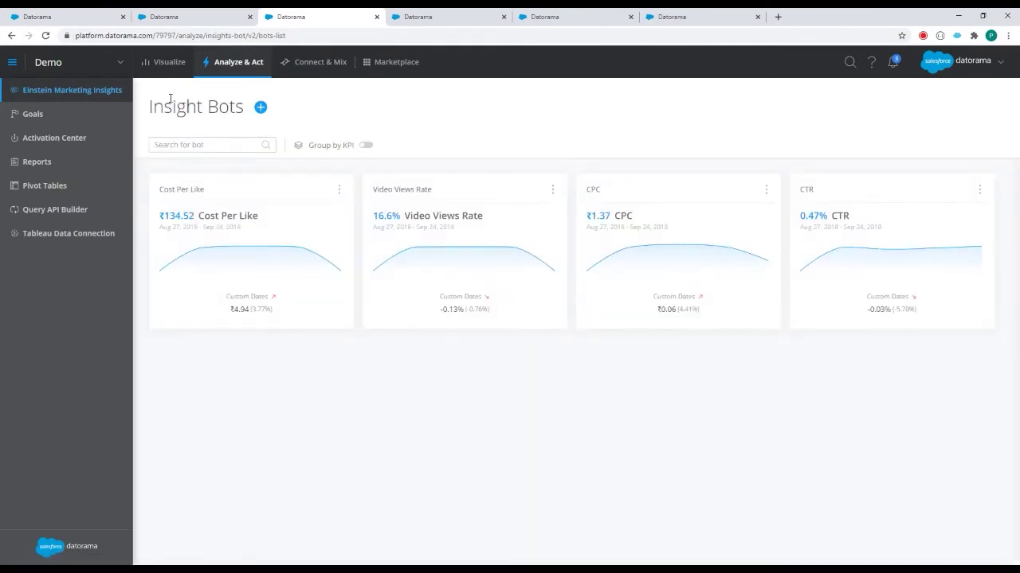
pyautogui.click(233, 221)
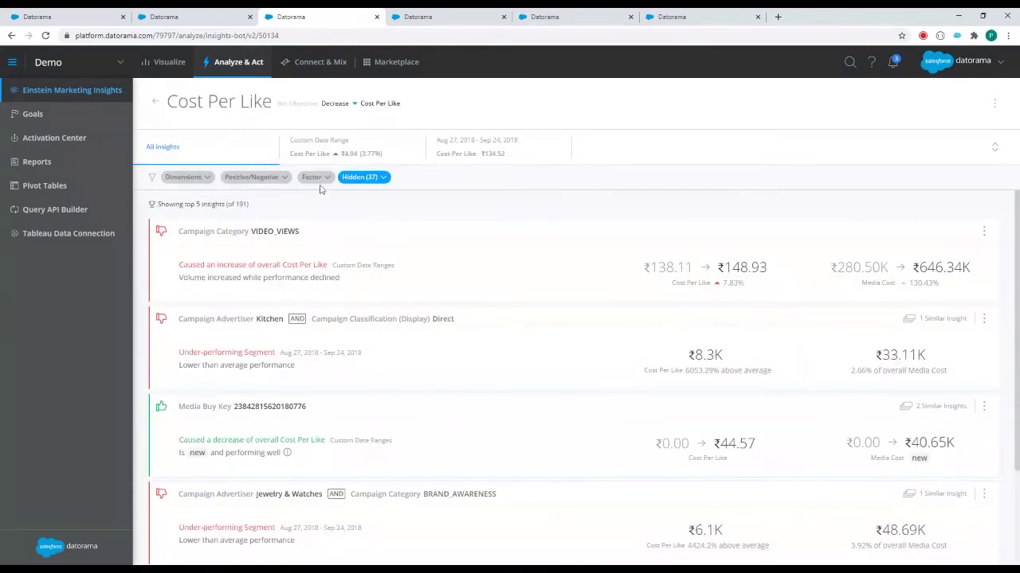
pyautogui.click(265, 179)
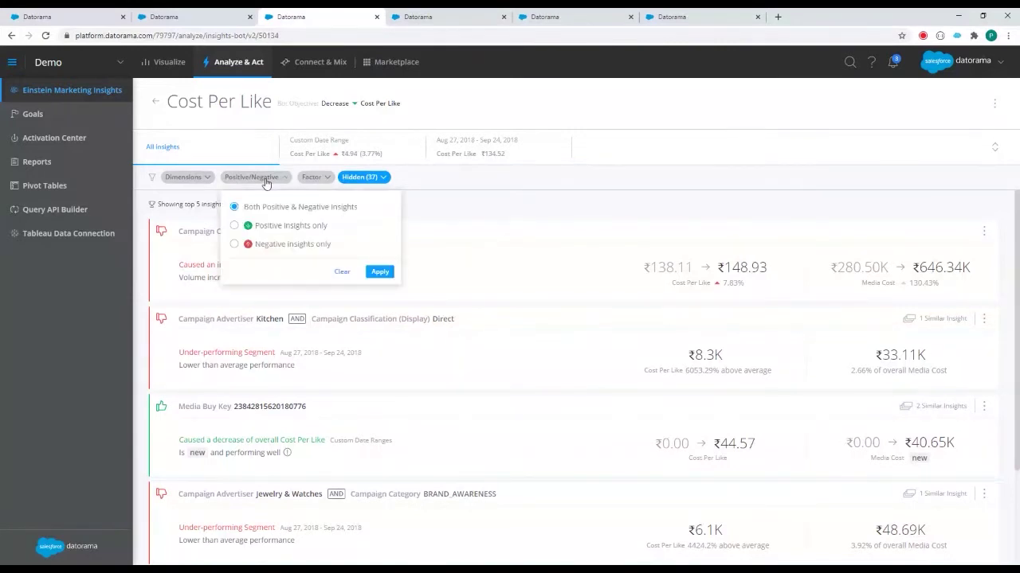
pyautogui.click(288, 226)
pyautogui.click(380, 271)
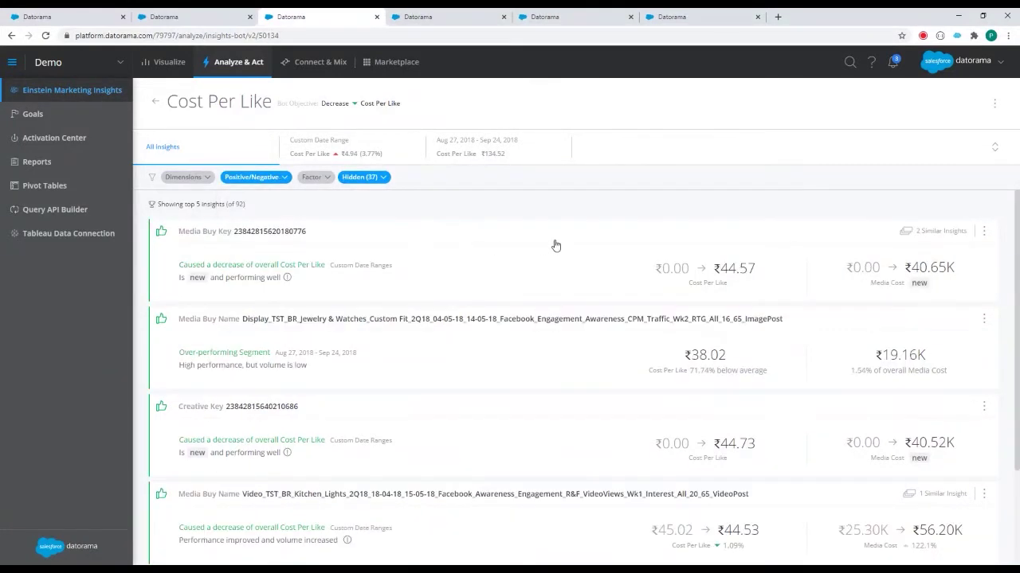
# Examine the Jewelry & Watches display media buy insight, comparing Cost Per Like across different ranges of media buys, and return to the bot's insights
pyautogui.click(454, 347)
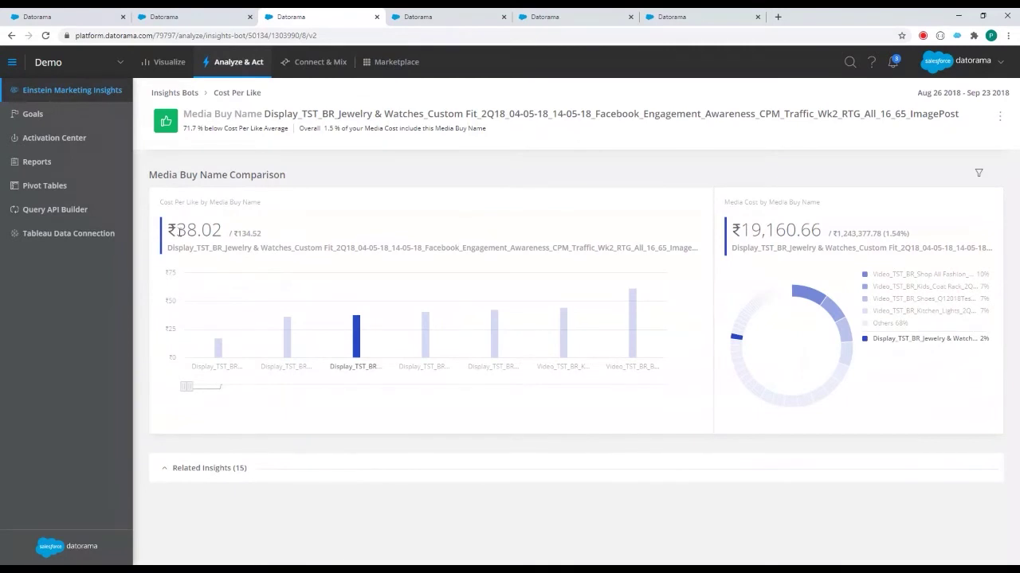
pyautogui.moveTo(176, 231); pyautogui.dragTo(223, 231)
pyautogui.click(216, 386)
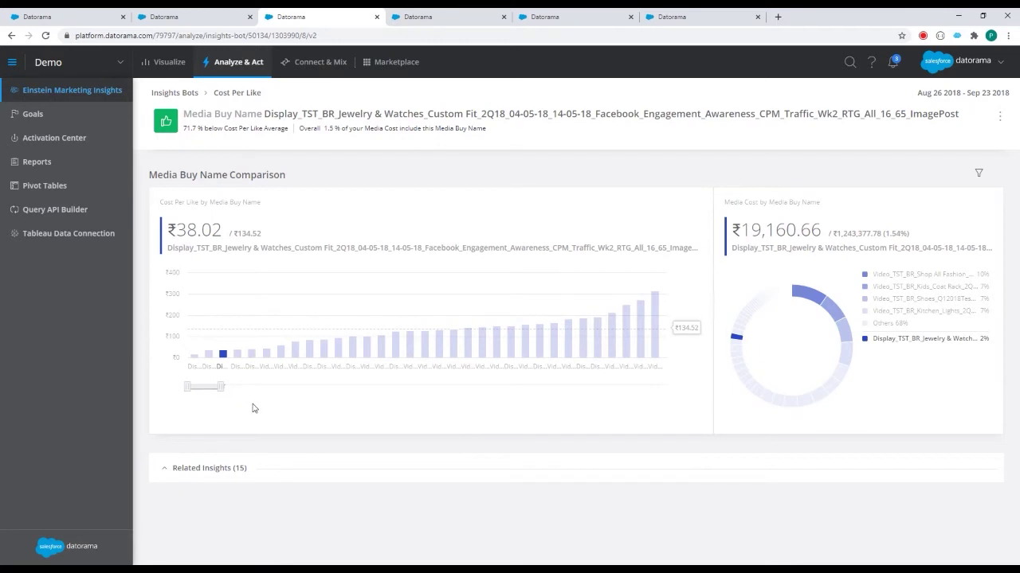
pyautogui.moveTo(655, 339)
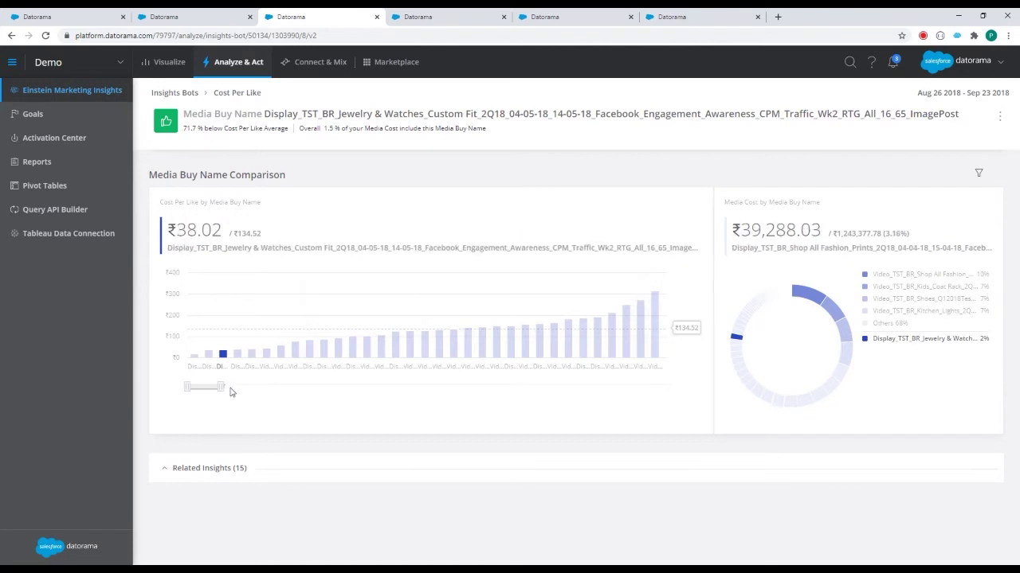
pyautogui.moveTo(225, 388); pyautogui.dragTo(204, 392)
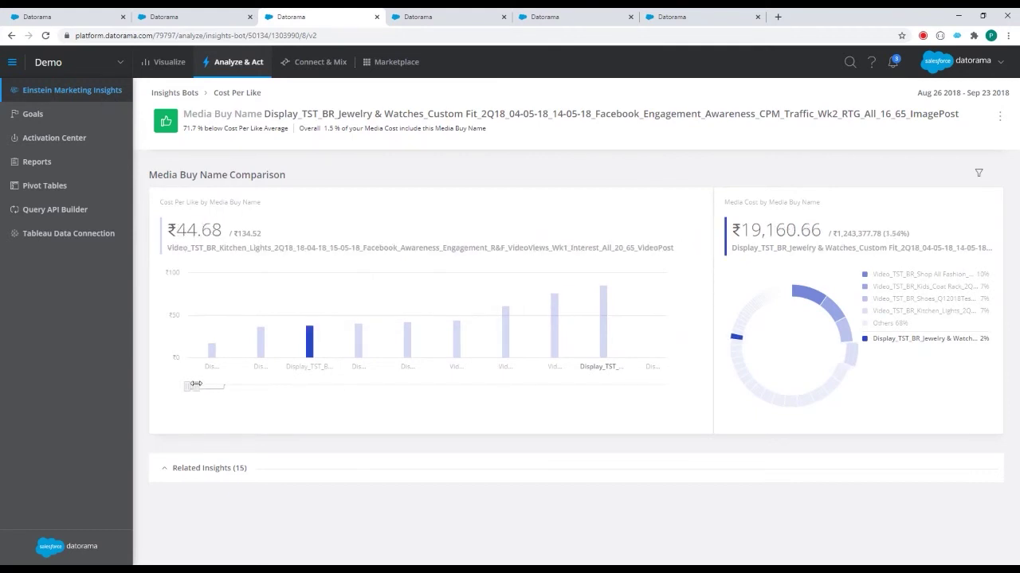
pyautogui.moveTo(195, 384)
pyautogui.mouseDown()
pyautogui.moveTo(211, 387)
pyautogui.moveTo(186, 387)
pyautogui.mouseUp()
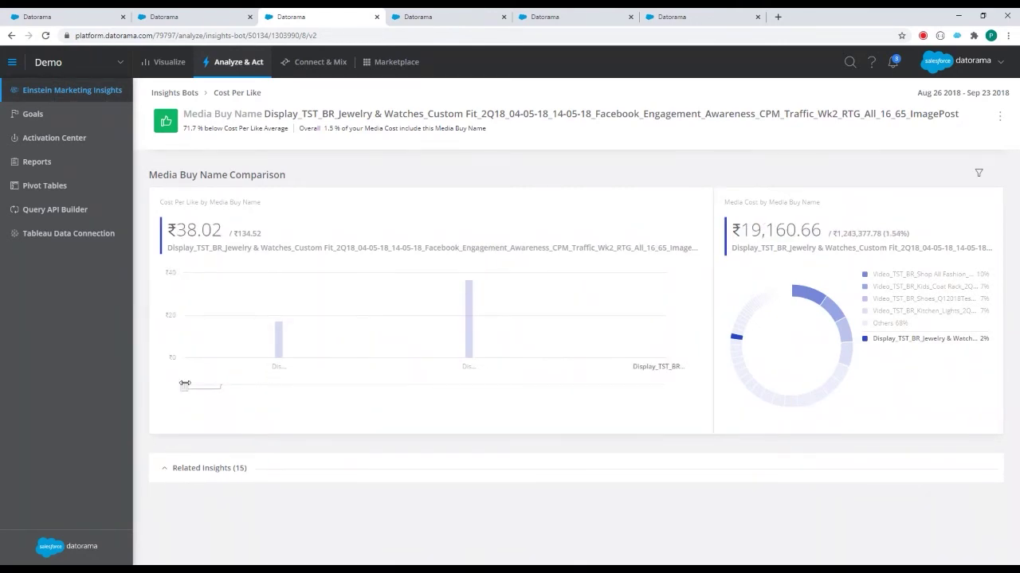
pyautogui.moveTo(188, 384); pyautogui.dragTo(184, 386)
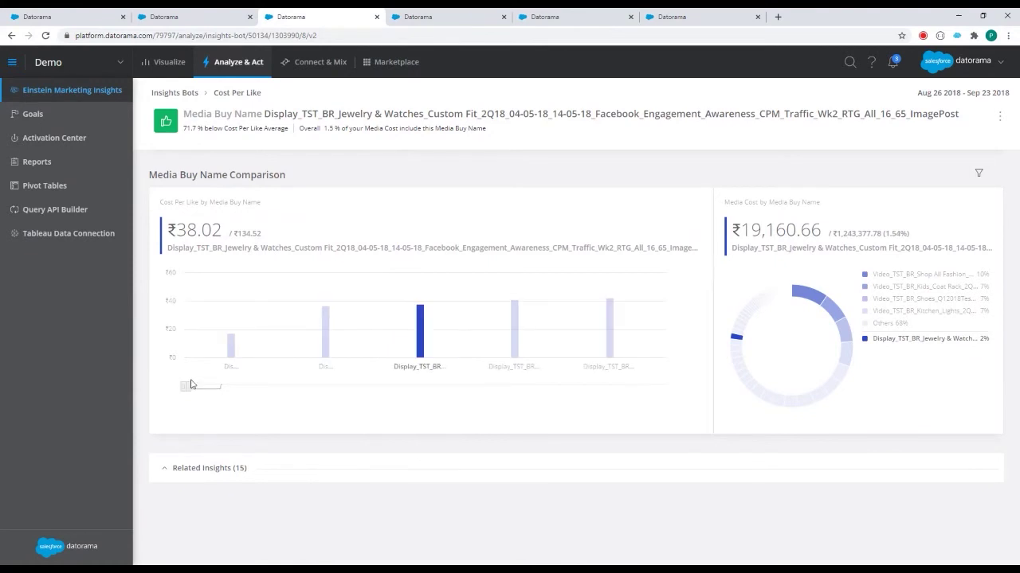
pyautogui.click(227, 97)
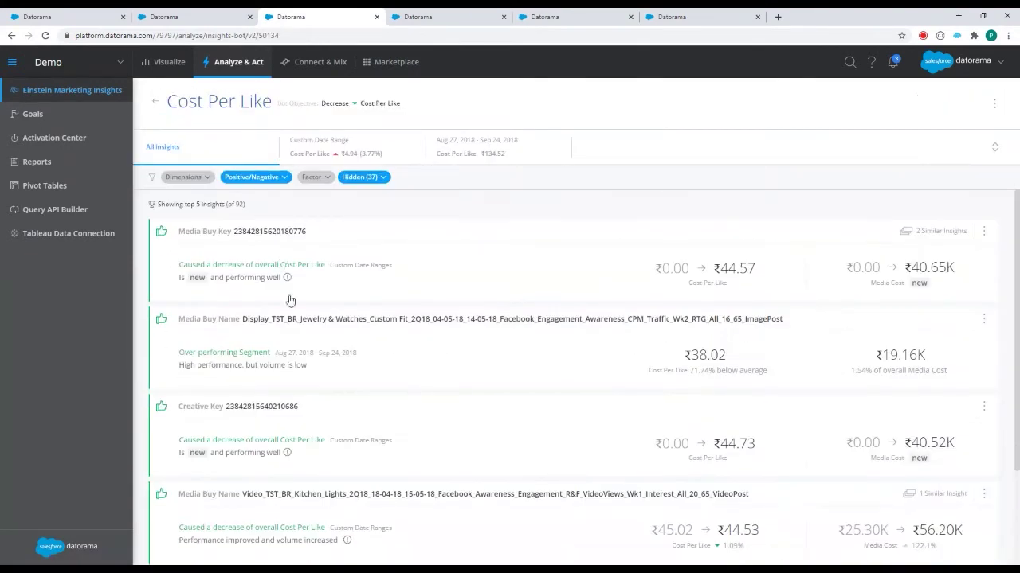
# Reopen the Jewelry & Watches display media buy insight to view its media buy comparison, and return to the list of insight bots
pyautogui.moveTo(288, 319); pyautogui.dragTo(782, 318)
pyautogui.click(239, 350)
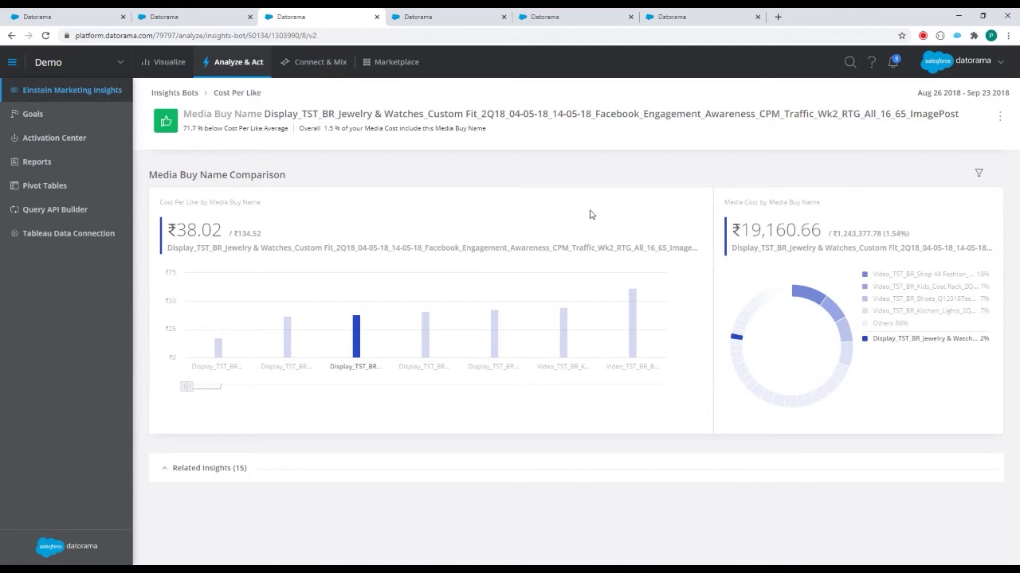
pyautogui.click(185, 95)
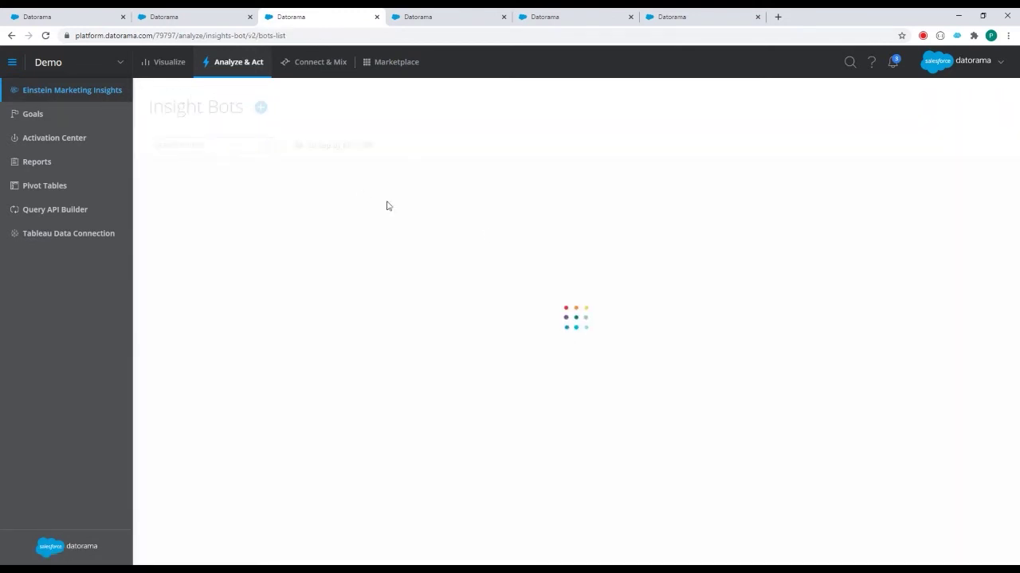
# Open the CTR bot's Accessories brand category insight and slice it by the Channel (Display) dimension
pyautogui.click(872, 228)
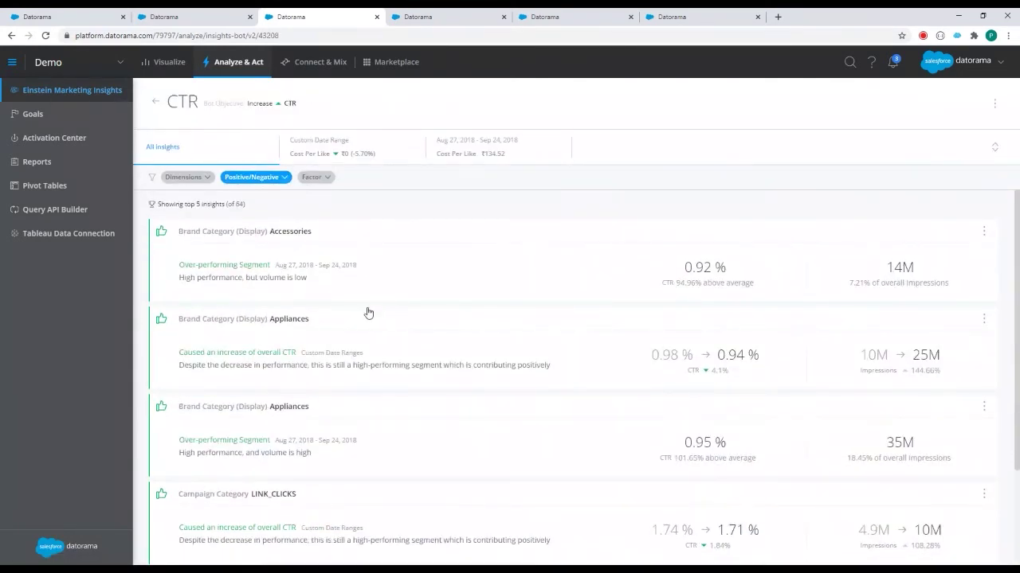
pyautogui.click(345, 265)
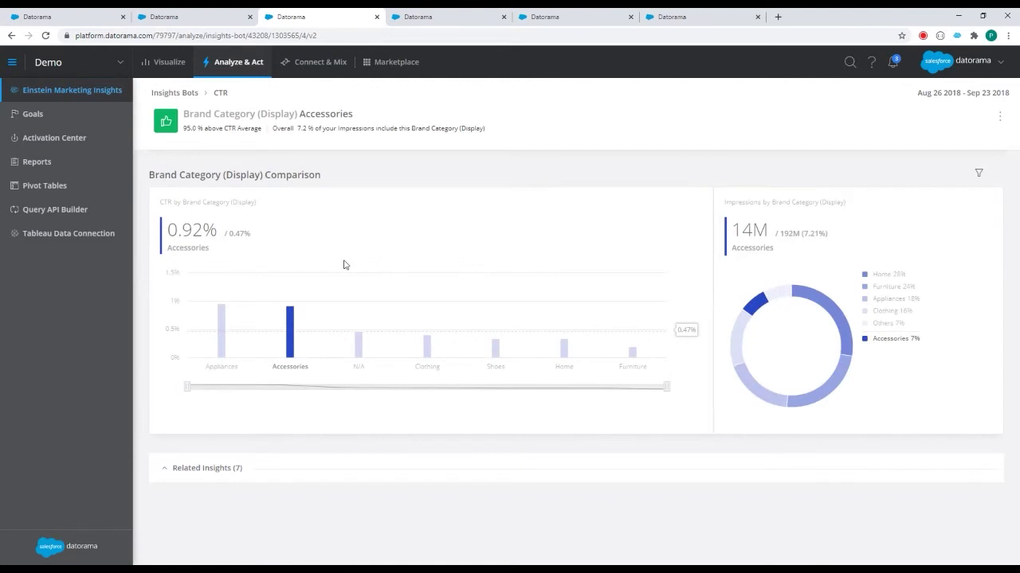
pyautogui.click(979, 176)
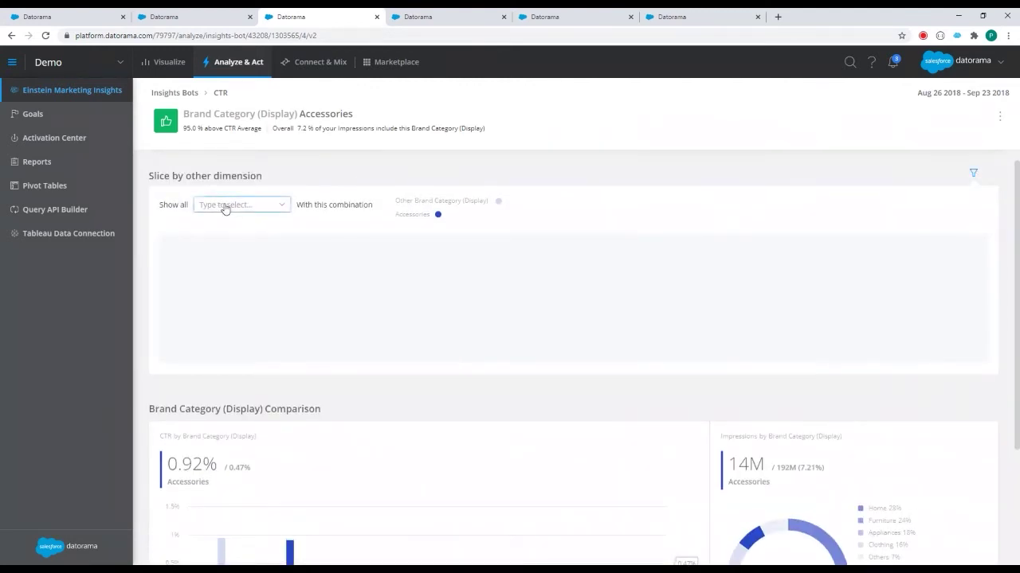
pyautogui.click(227, 206)
pyautogui.scroll(-3, 245, 221)
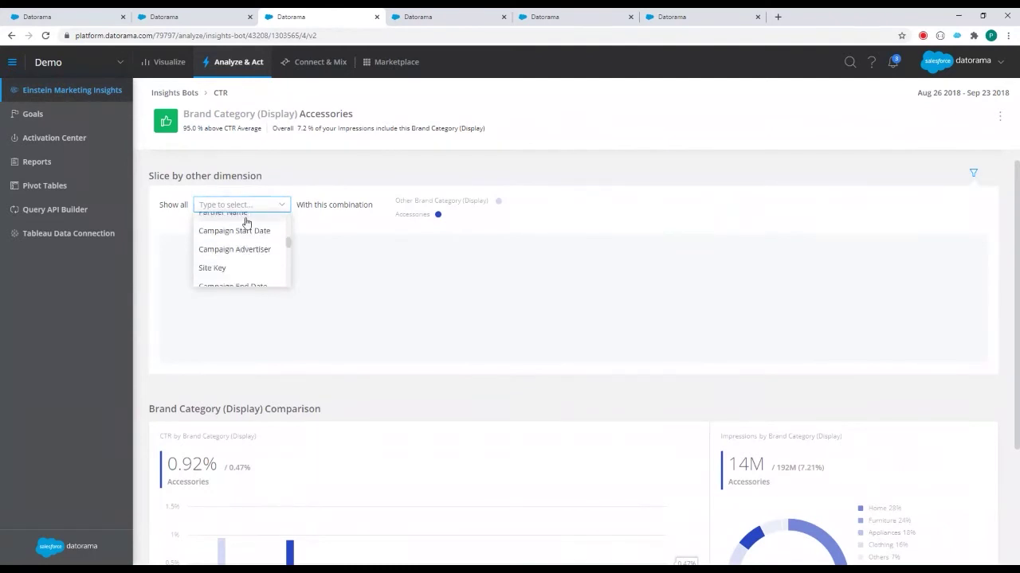
pyautogui.scroll(-3, 247, 221)
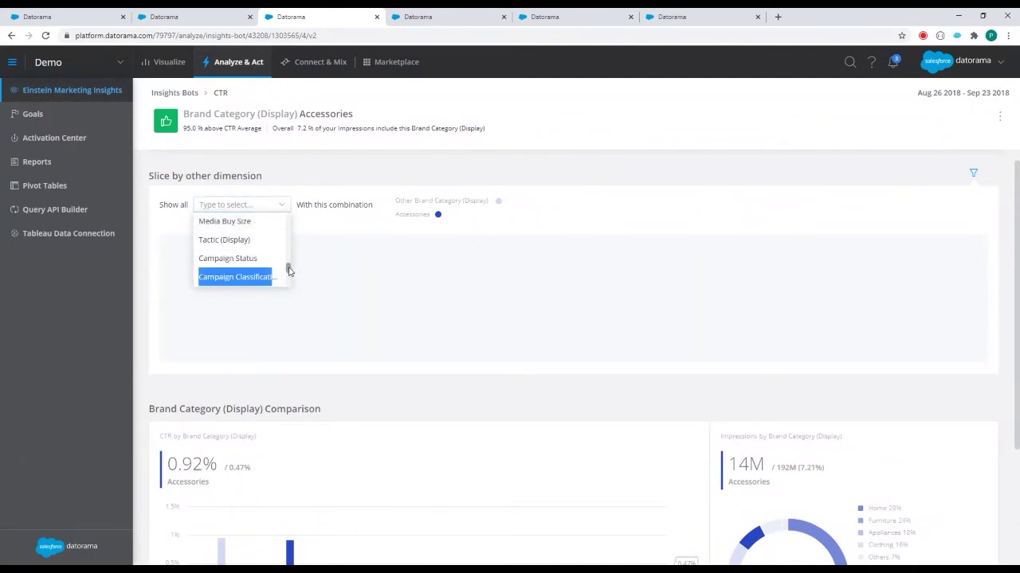
pyautogui.scroll(-1, 288, 271)
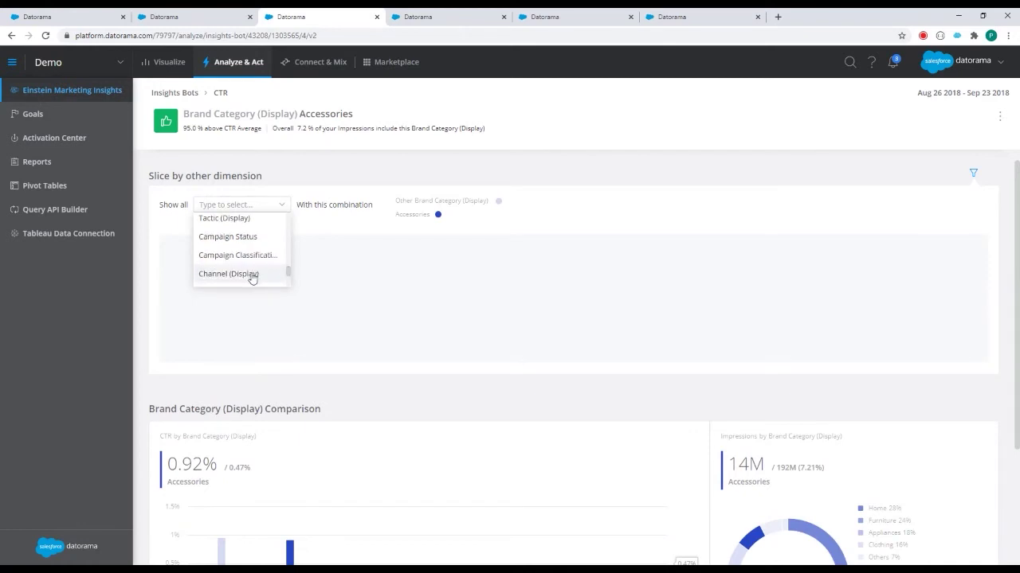
pyautogui.click(252, 274)
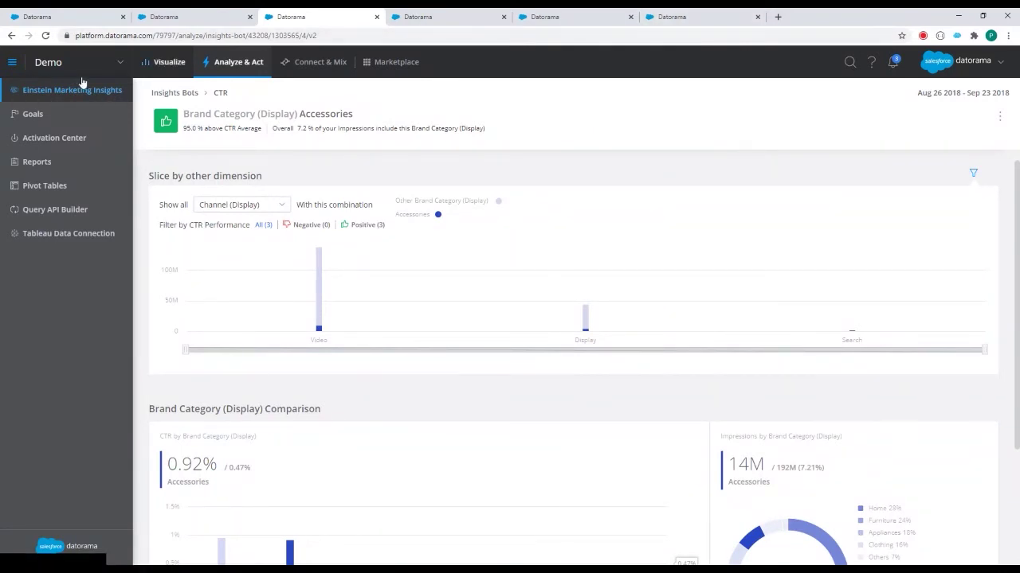
# Filter the channel slice to positive CTR performance and examine the brand category comparison for the Video channel
pyautogui.click(364, 230)
pyautogui.moveTo(317, 326)
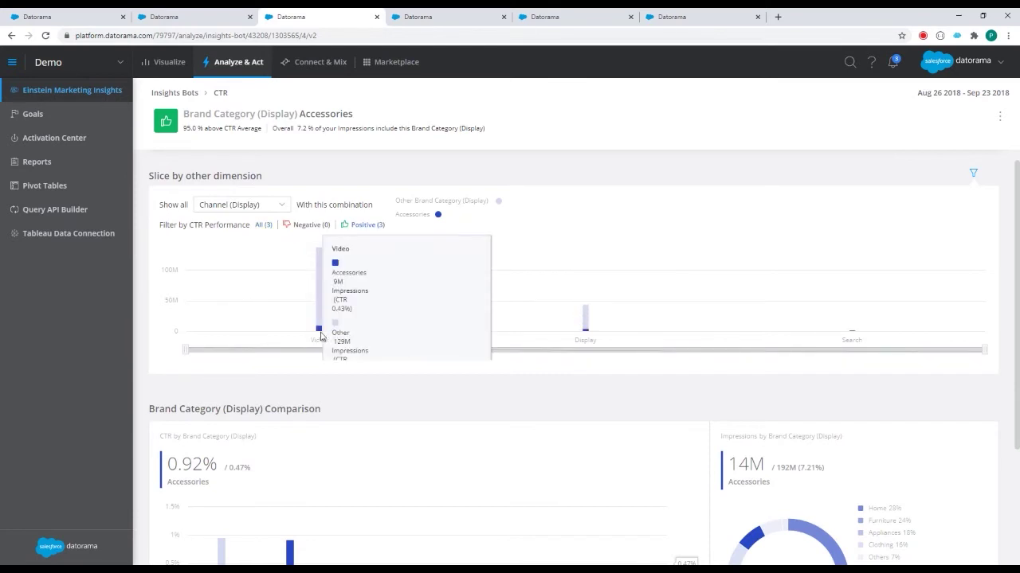
pyautogui.click(319, 331)
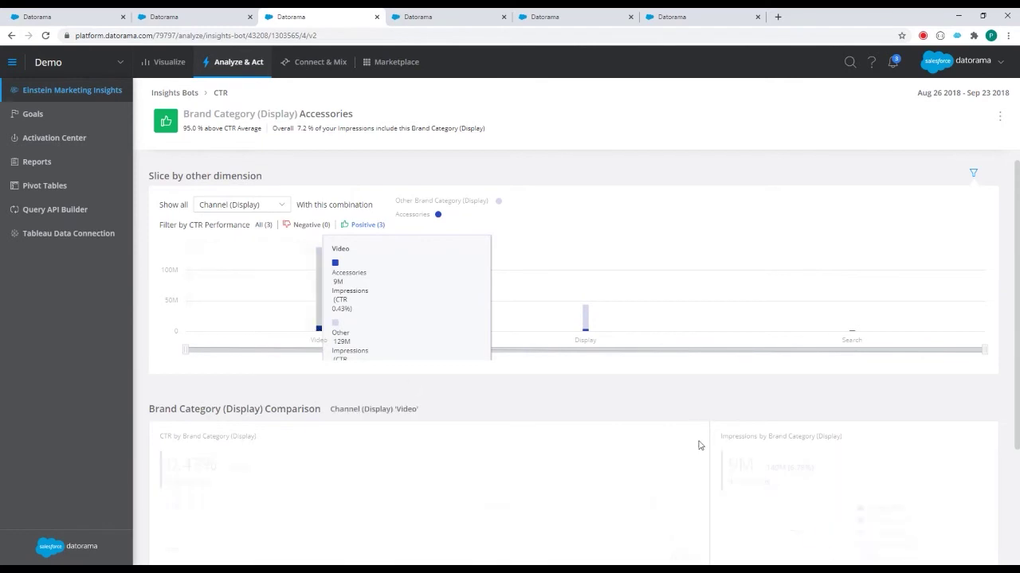
pyautogui.scroll(-2, 705, 384)
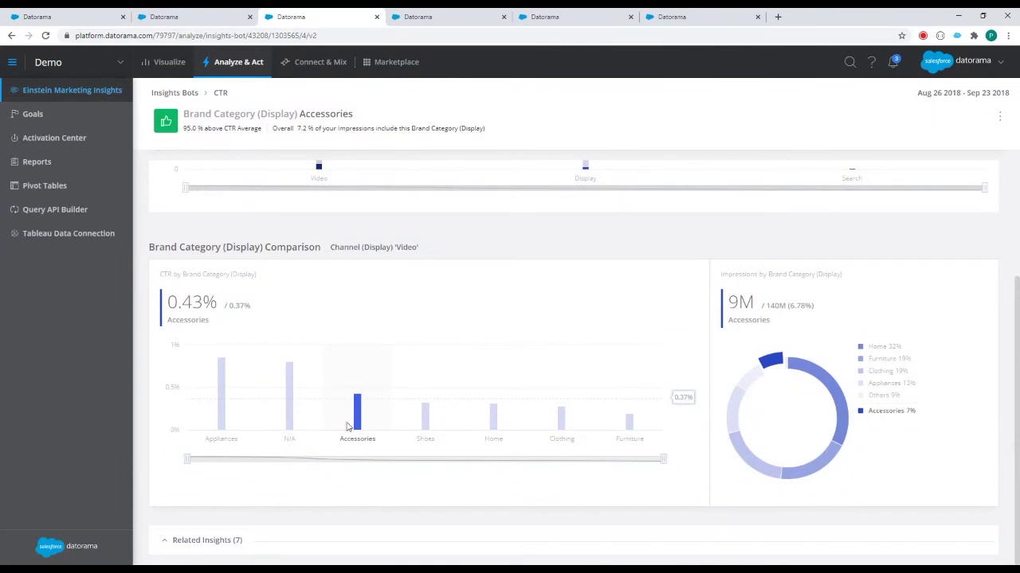
pyautogui.scroll(2, 348, 425)
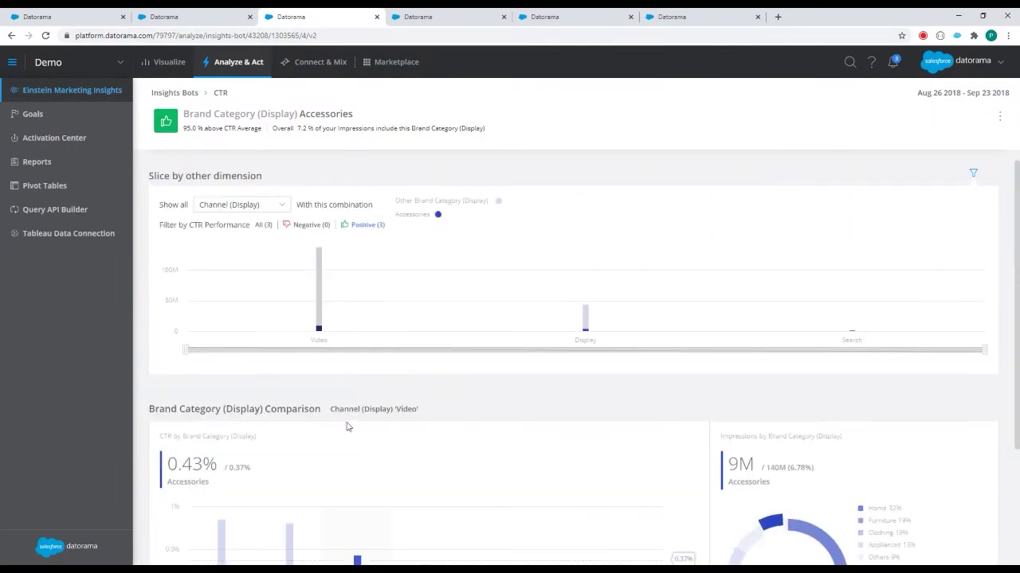
# Change the slicing dimension of the Accessories insight to Creative Format
pyautogui.click(265, 205)
pyautogui.moveTo(288, 220); pyautogui.dragTo(282, 290)
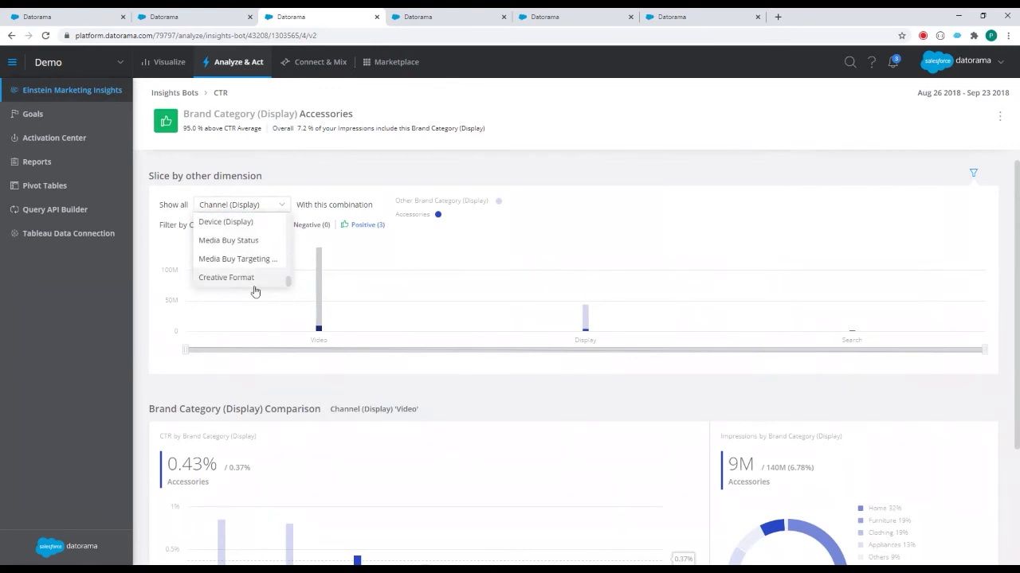
pyautogui.click(251, 282)
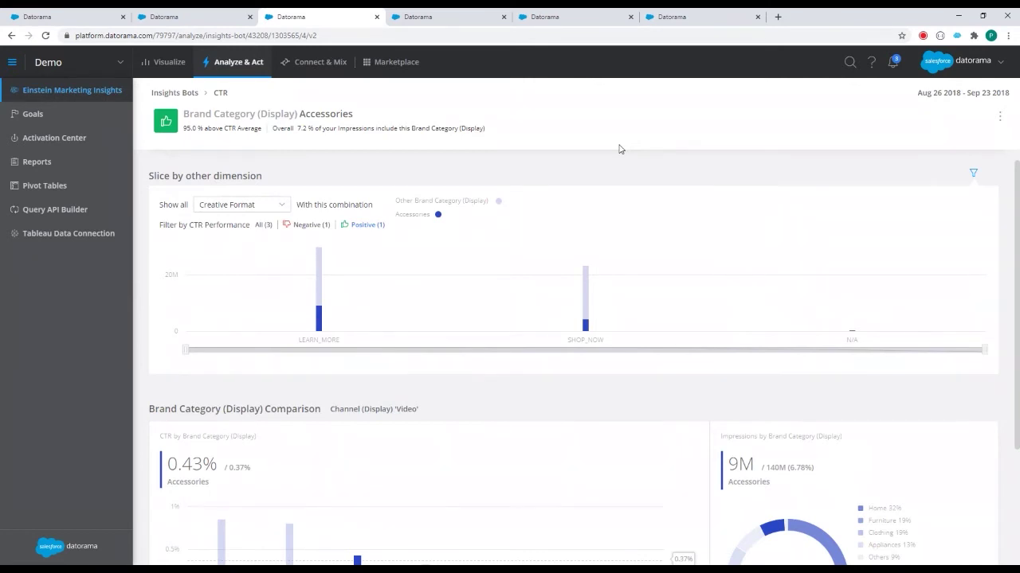
# Filter the creative formats to negative CTR performance and examine the brand category comparison for LEARN_MORE
pyautogui.click(311, 227)
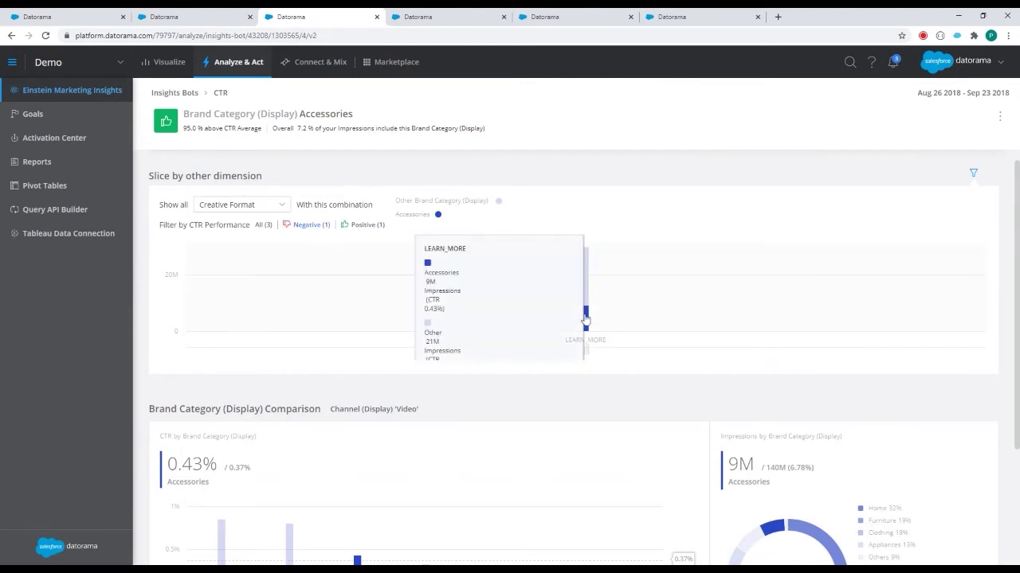
pyautogui.click(586, 319)
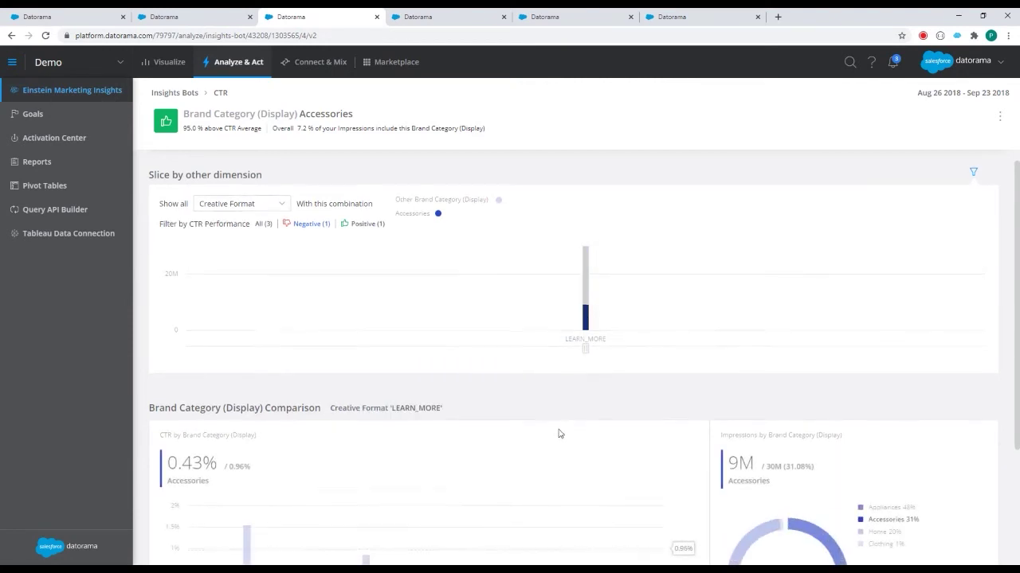
pyautogui.scroll(-2, 558, 434)
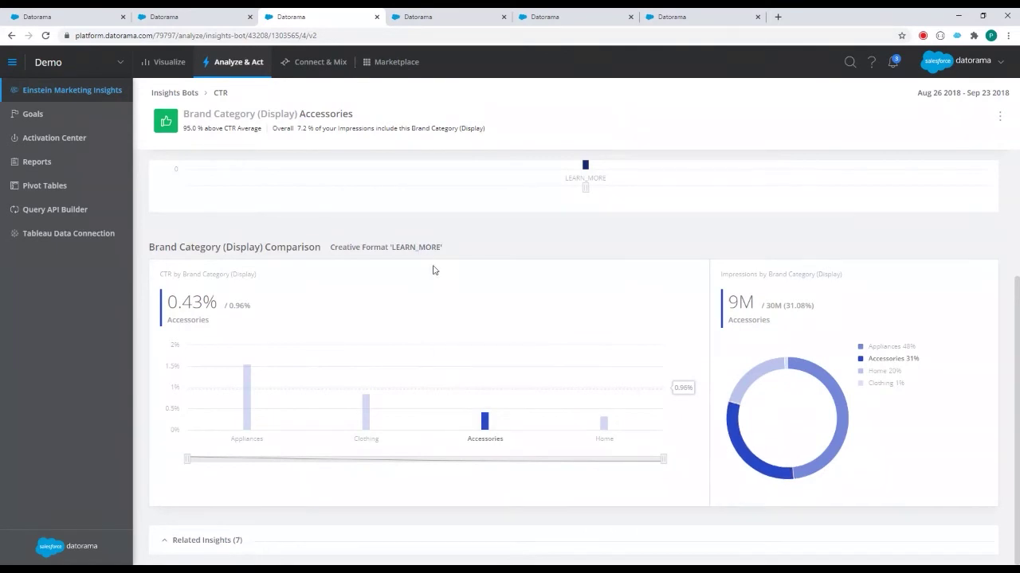
# Filter the creative formats to positive CTR performance and examine the brand category comparison for SHOP_NOW
pyautogui.scroll(2, 426, 274)
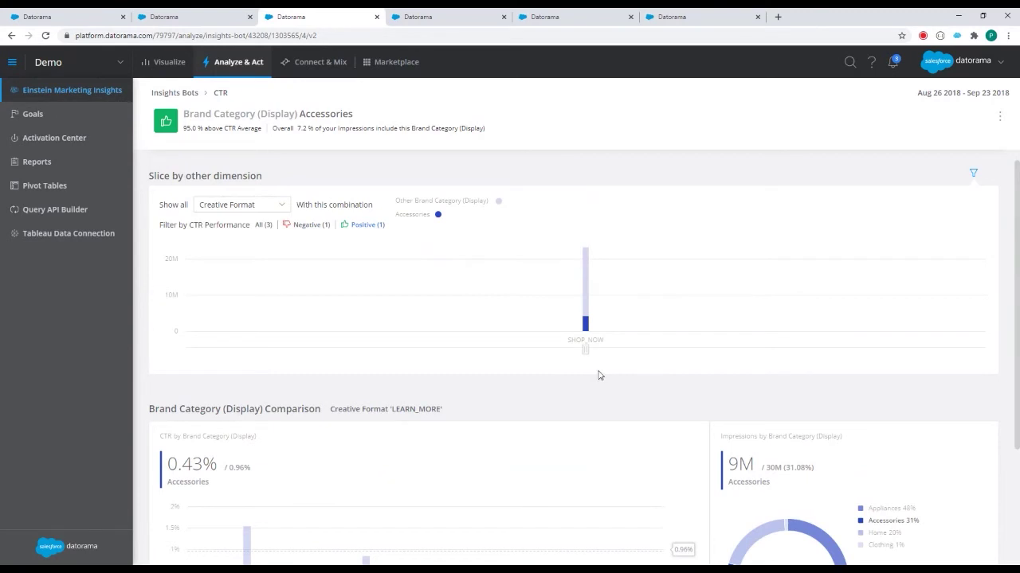
pyautogui.click(587, 325)
pyautogui.scroll(-2, 610, 398)
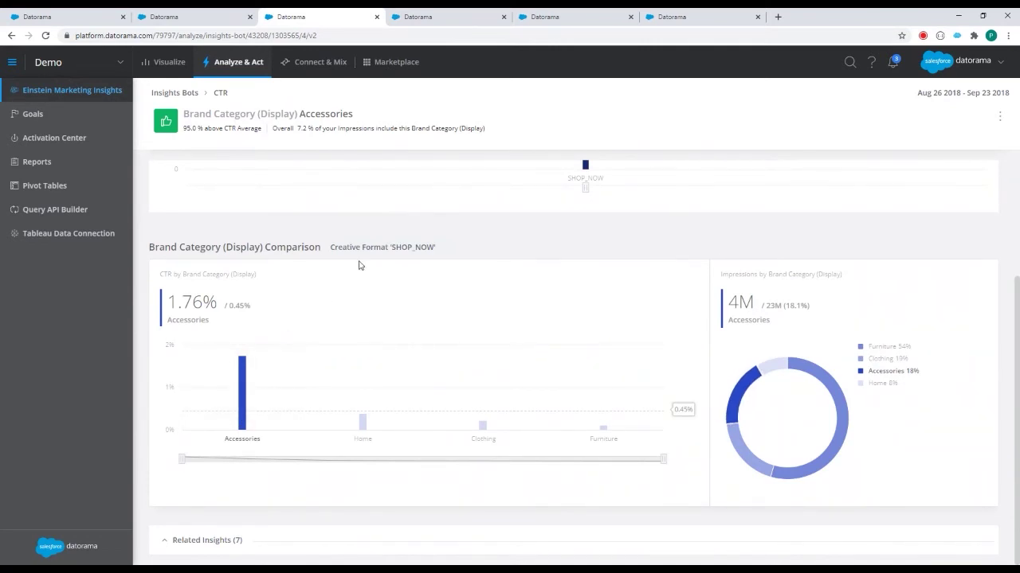
# Switch the creative formats back to negative CTR performance and re-examine the LEARN_MORE brand category comparison
pyautogui.scroll(2, 357, 196)
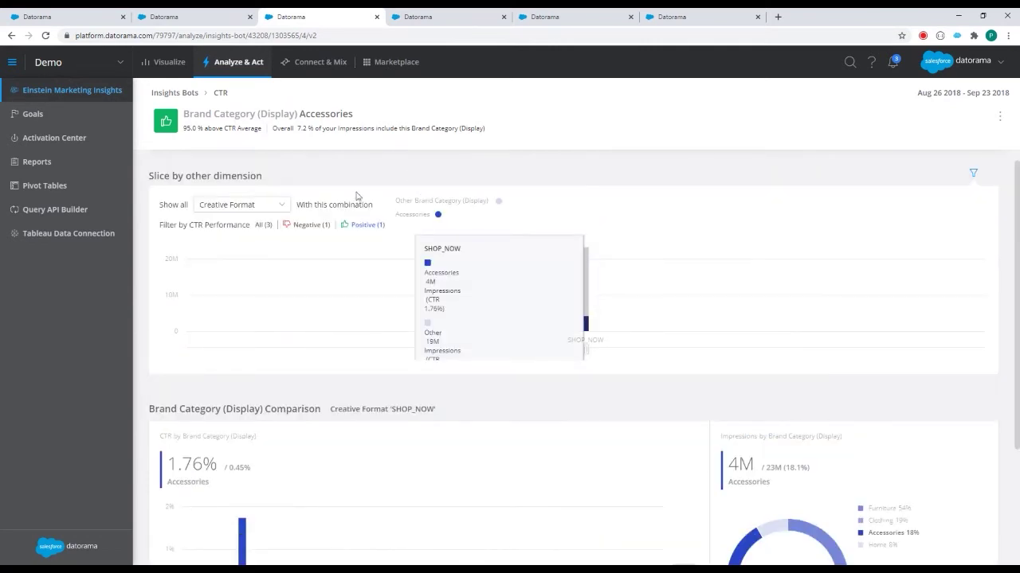
pyautogui.click(306, 227)
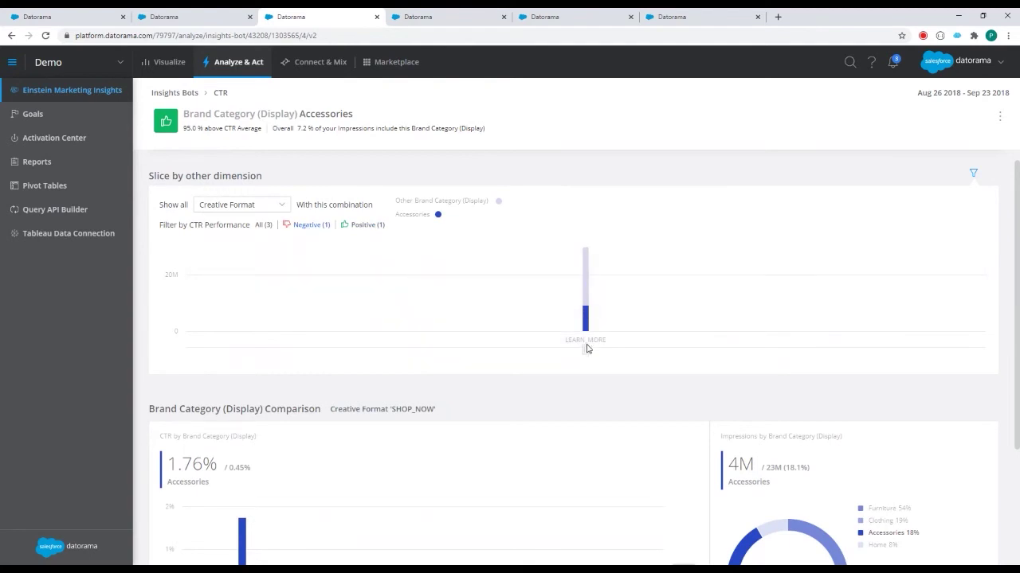
pyautogui.click(586, 318)
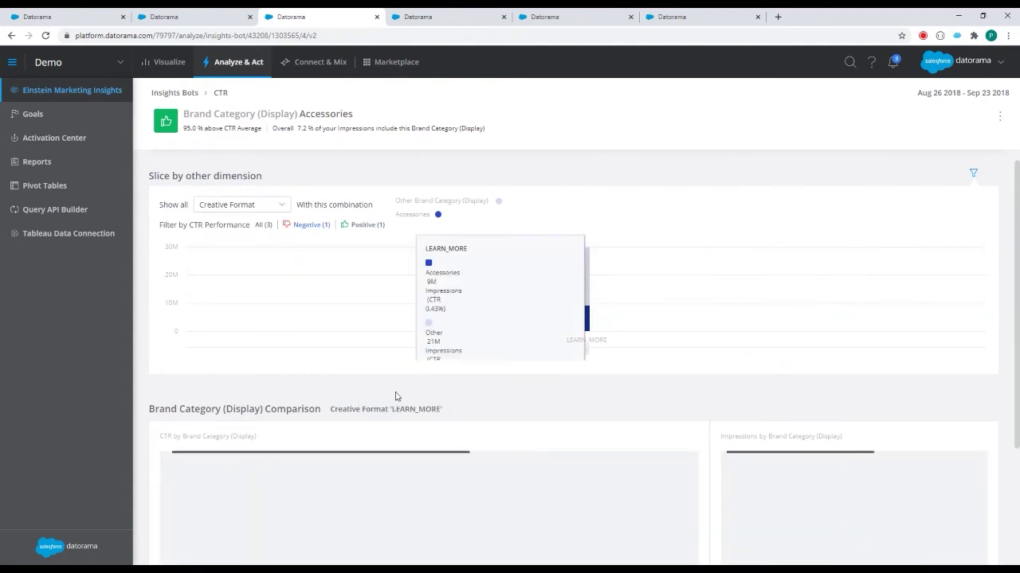
pyautogui.scroll(-2, 390, 402)
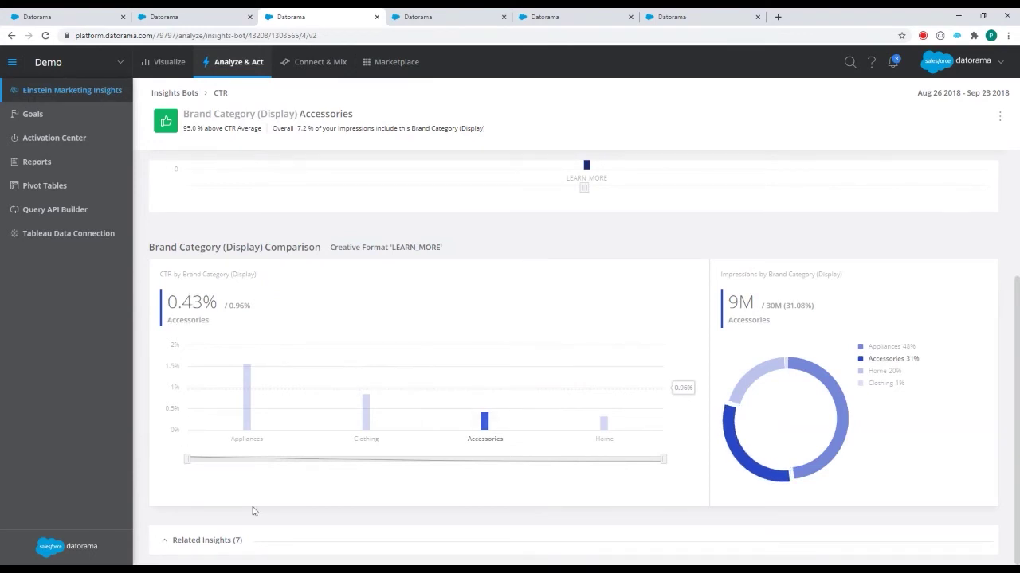
# Expand the related insights of the Accessories insight, review them and select the second Home brand category entry
pyautogui.click(233, 544)
pyautogui.scroll(-5, 614, 457)
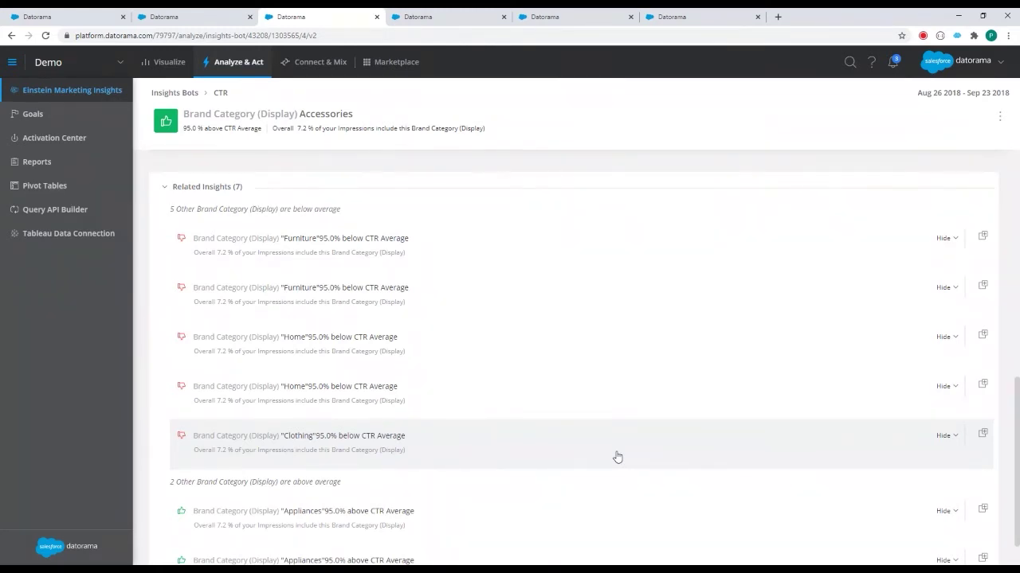
pyautogui.scroll(-1, 606, 413)
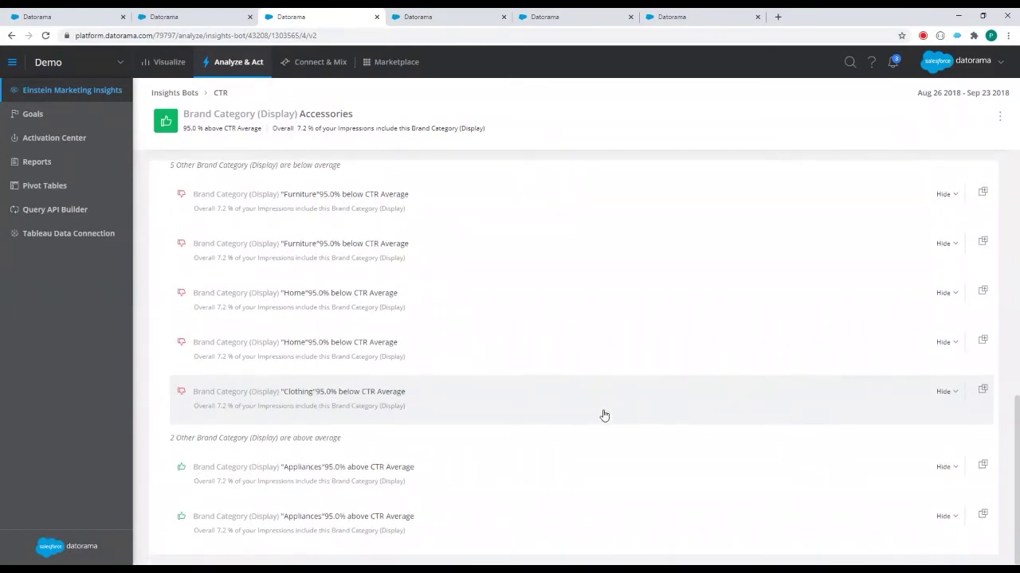
pyautogui.click(528, 346)
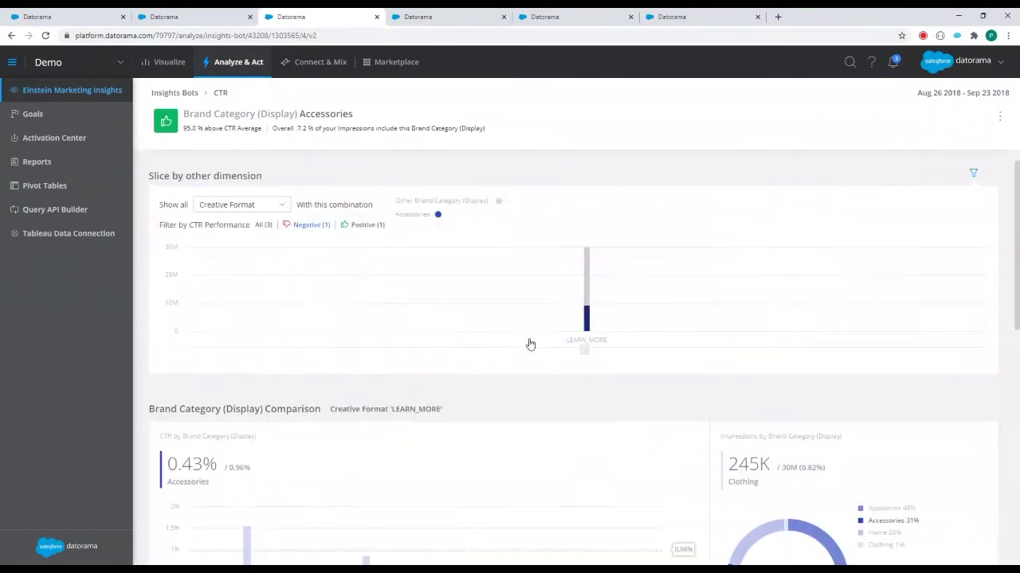
# Go back to the CTR bot's insights and filter them by factor to Combo Insights
pyautogui.click(186, 93)
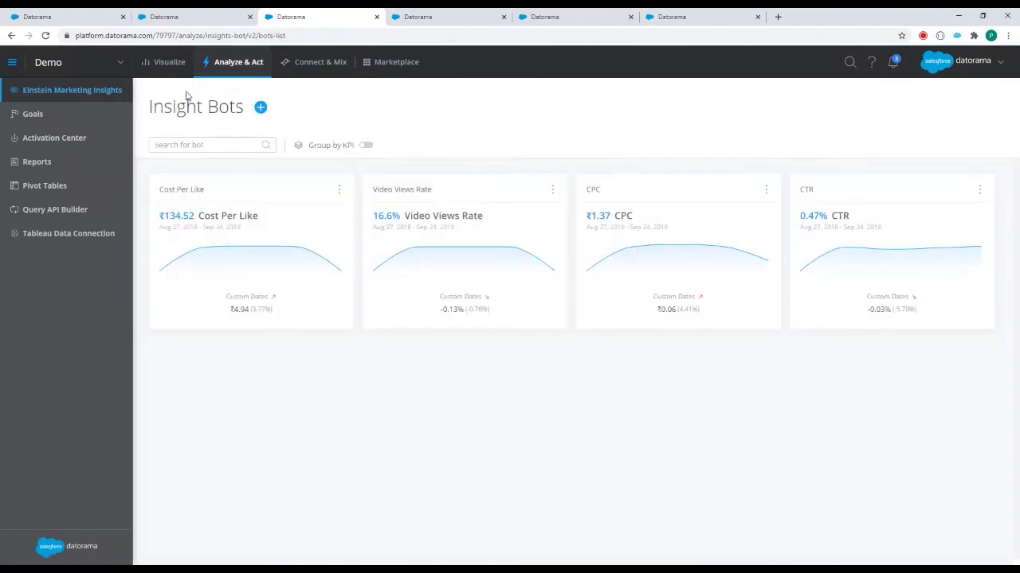
pyautogui.click(835, 217)
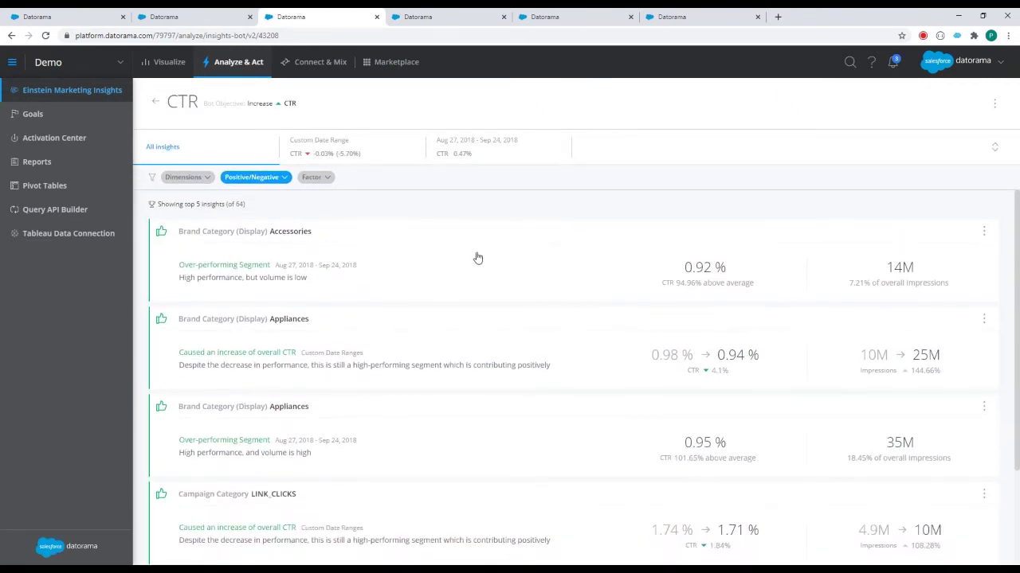
pyautogui.click(325, 181)
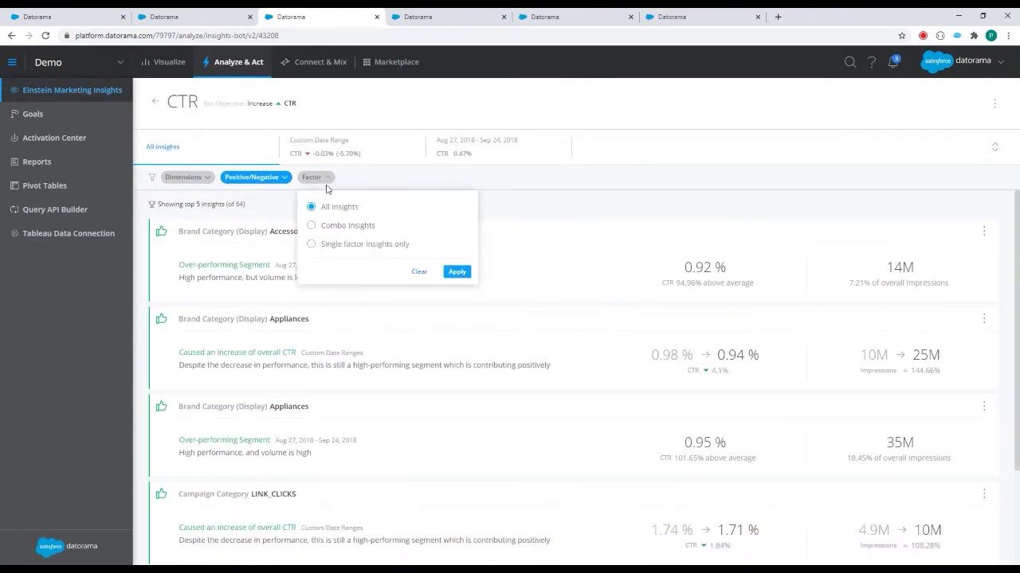
pyautogui.click(345, 231)
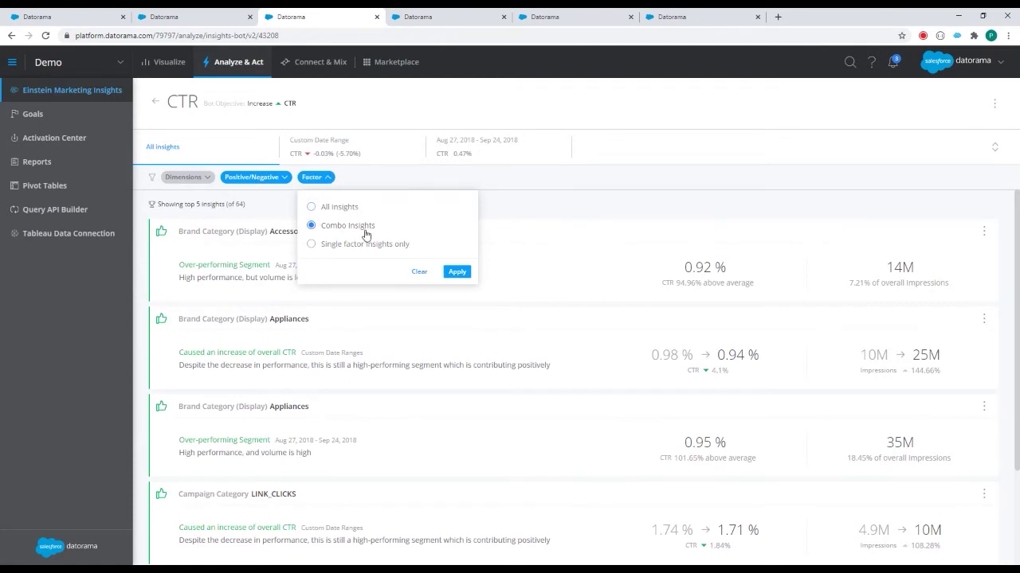
pyautogui.click(457, 272)
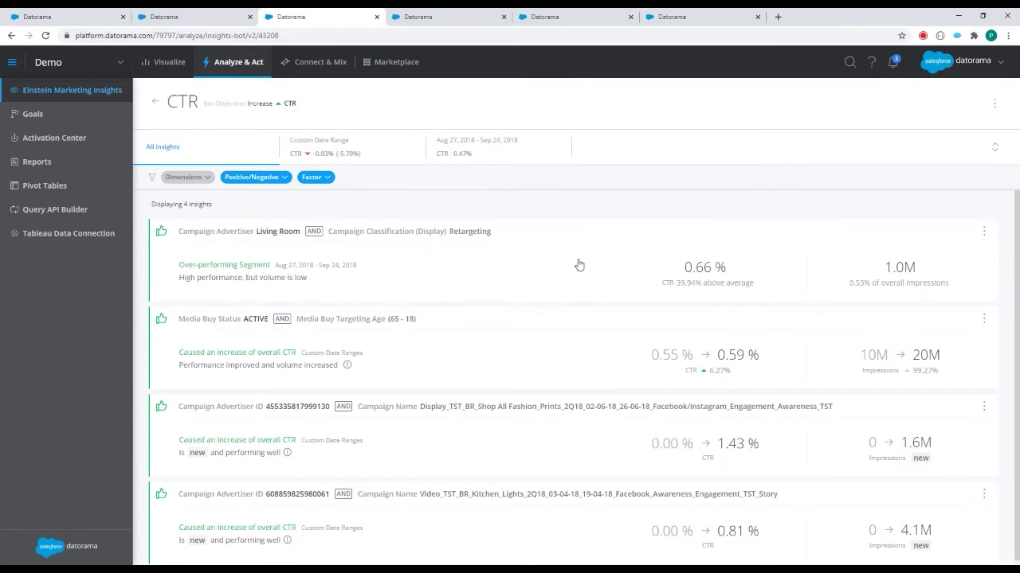
# Open the Living Room and Retargeting combination insight and compare it across All Campaign Advertiser
pyautogui.scroll(-1, 573, 266)
pyautogui.click(249, 261)
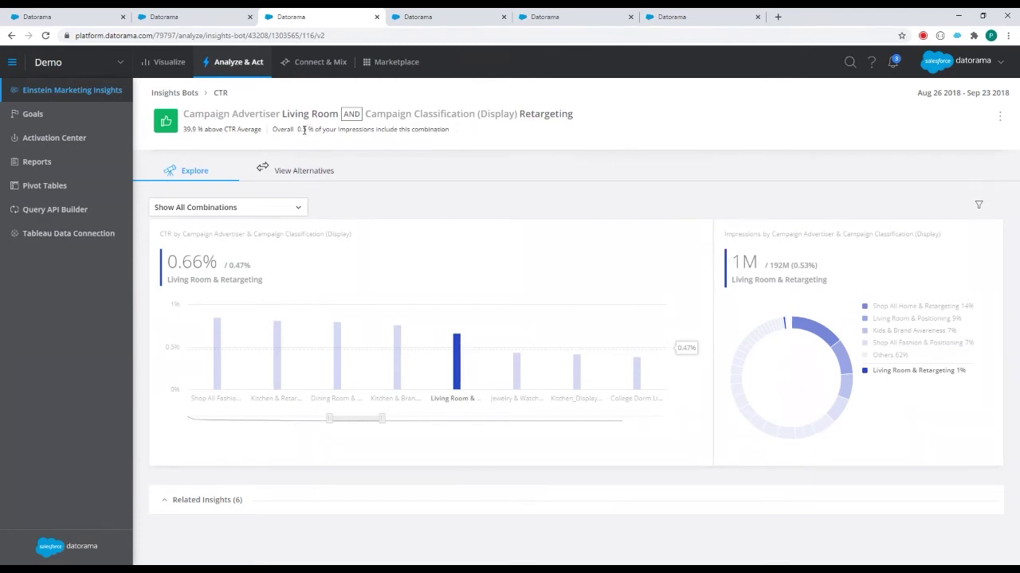
pyautogui.click(286, 207)
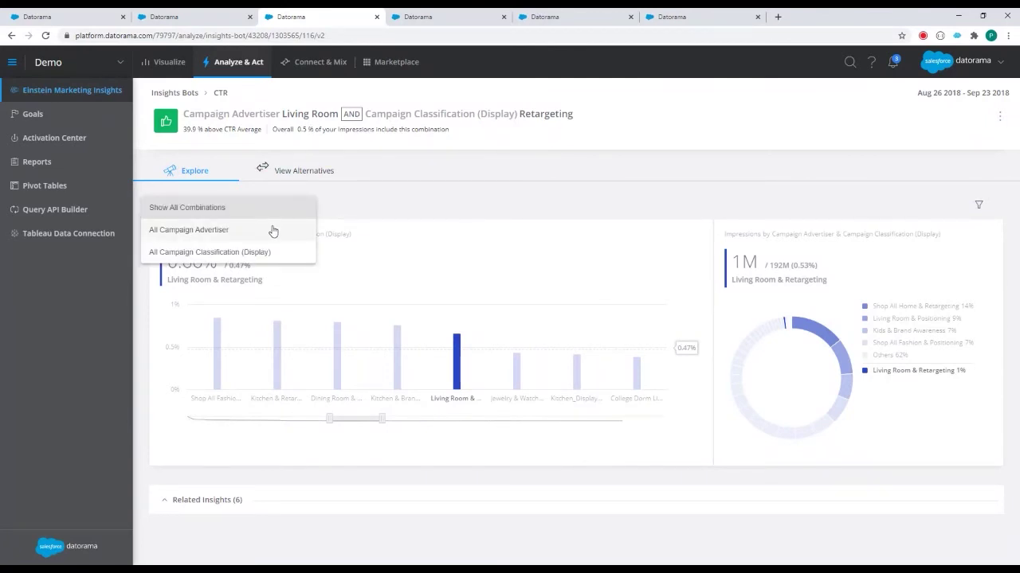
pyautogui.click(272, 230)
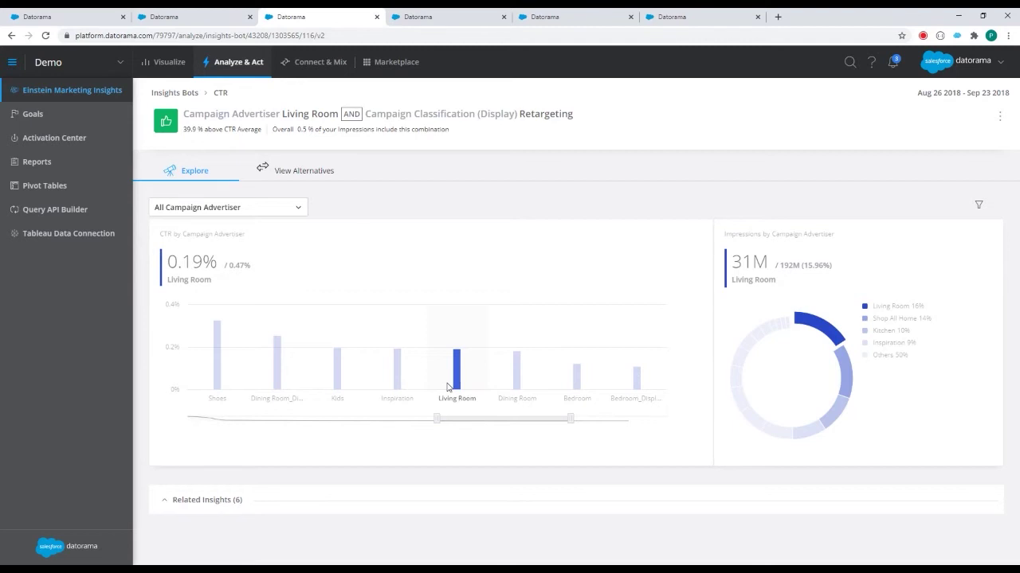
# Compare the combination across All Campaign Classification (Display), and view its alternative campaign advertisers when the classification is Retargeting
pyautogui.click(278, 209)
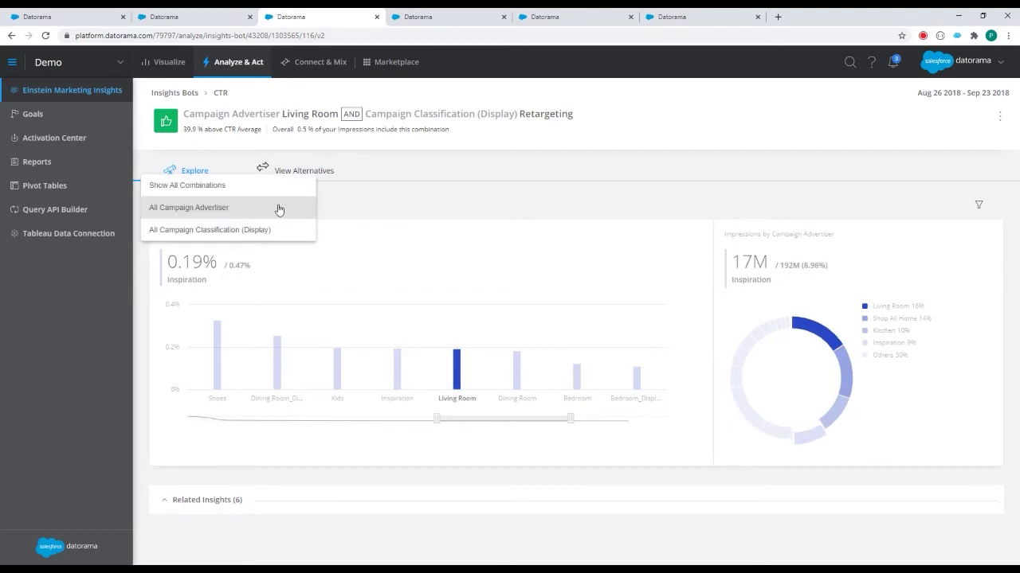
pyautogui.click(257, 231)
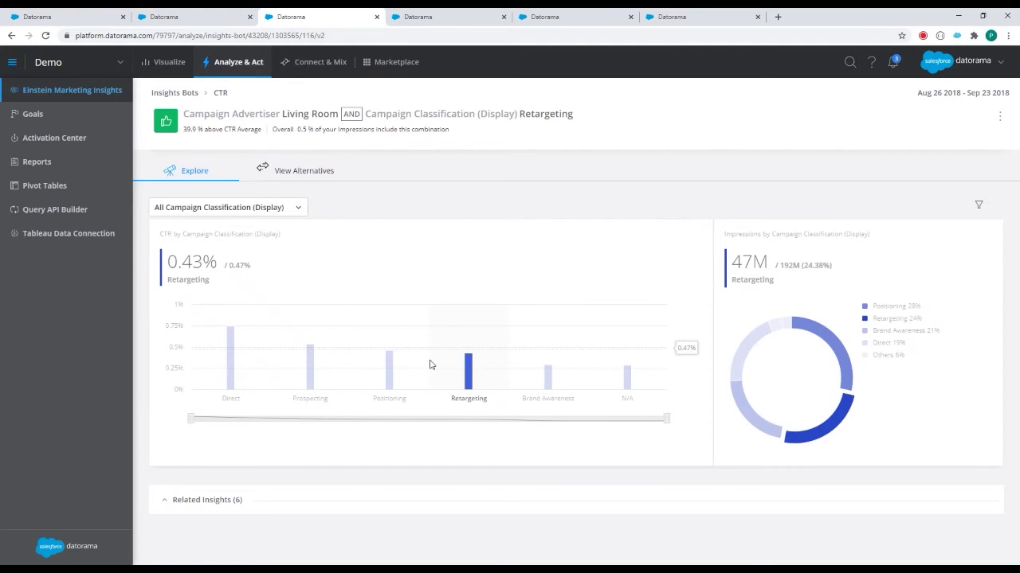
pyautogui.click(316, 173)
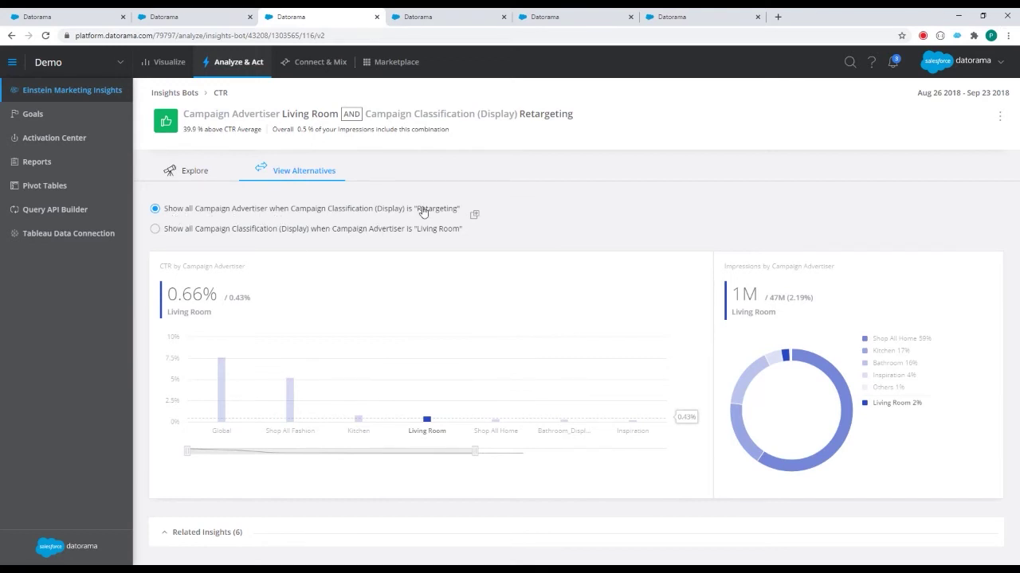
pyautogui.moveTo(221, 404)
# Examine the alternative campaign classifications for the Living Room advertiser and return to the advertiser alternatives for Retargeting
pyautogui.click(189, 232)
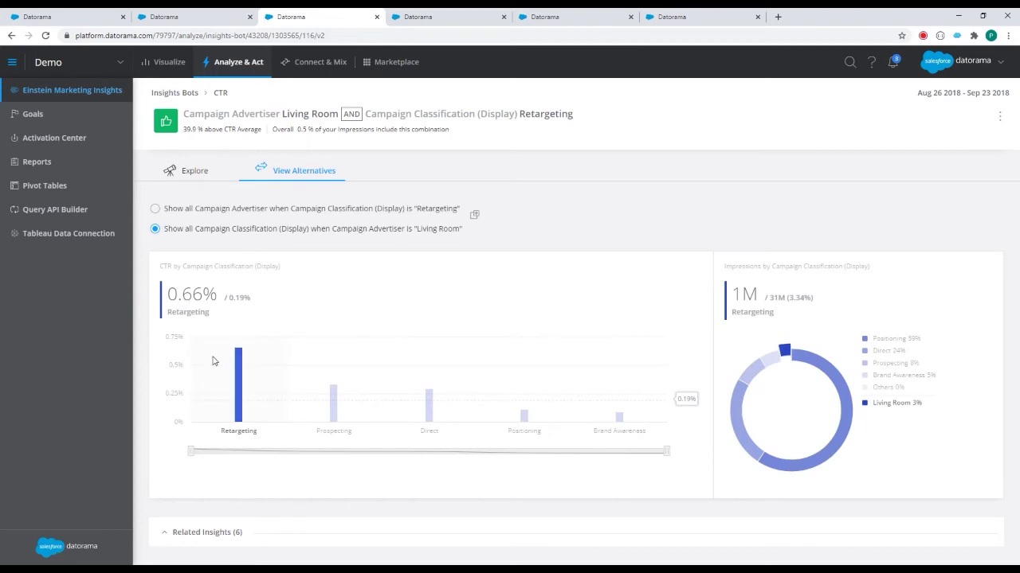
pyautogui.tripleClick(208, 309)
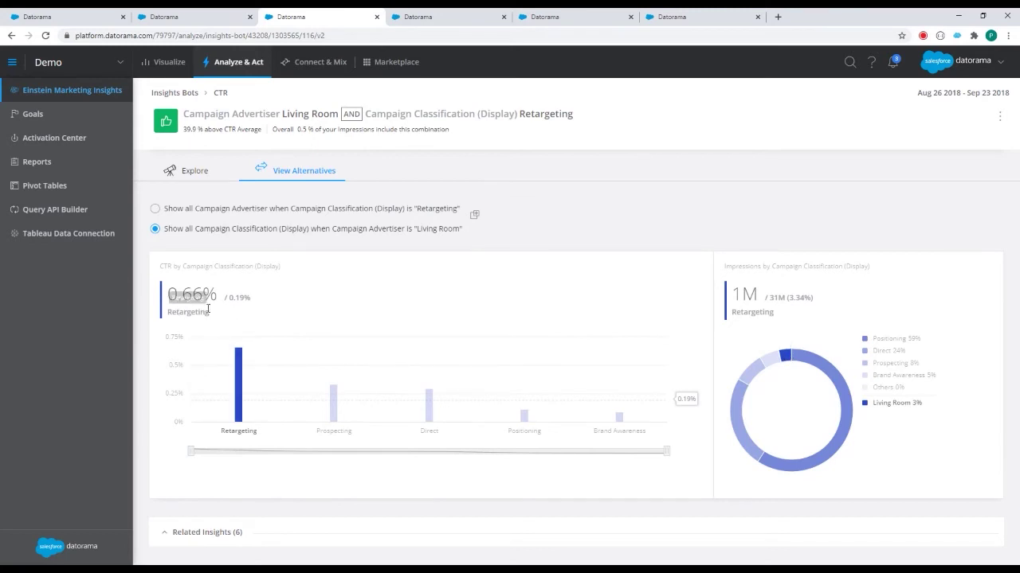
pyautogui.click(208, 309)
pyautogui.click(253, 210)
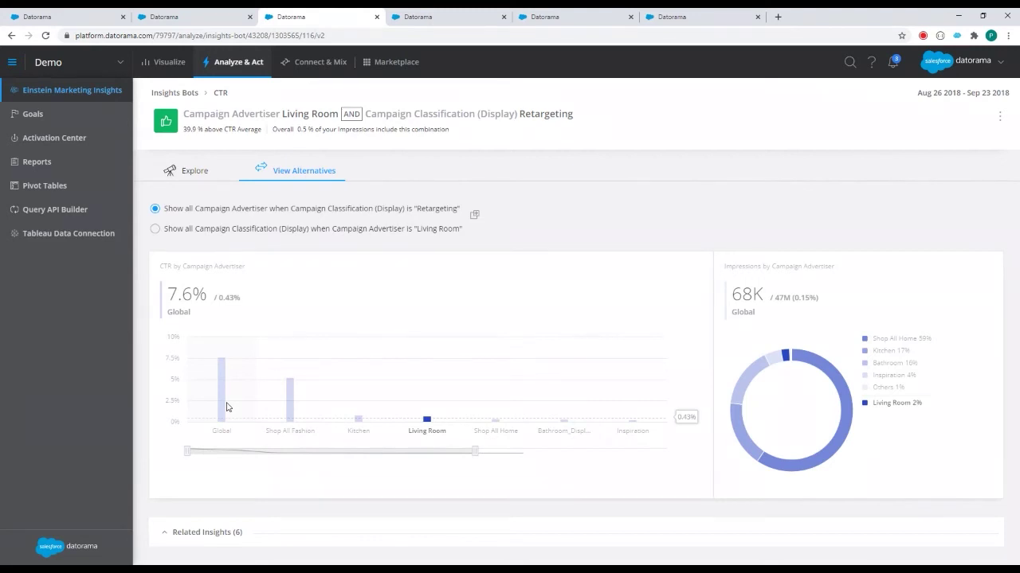
# Open the vCPM goal from the goals list for editing and review its general settings and goal values
pyautogui.click(73, 125)
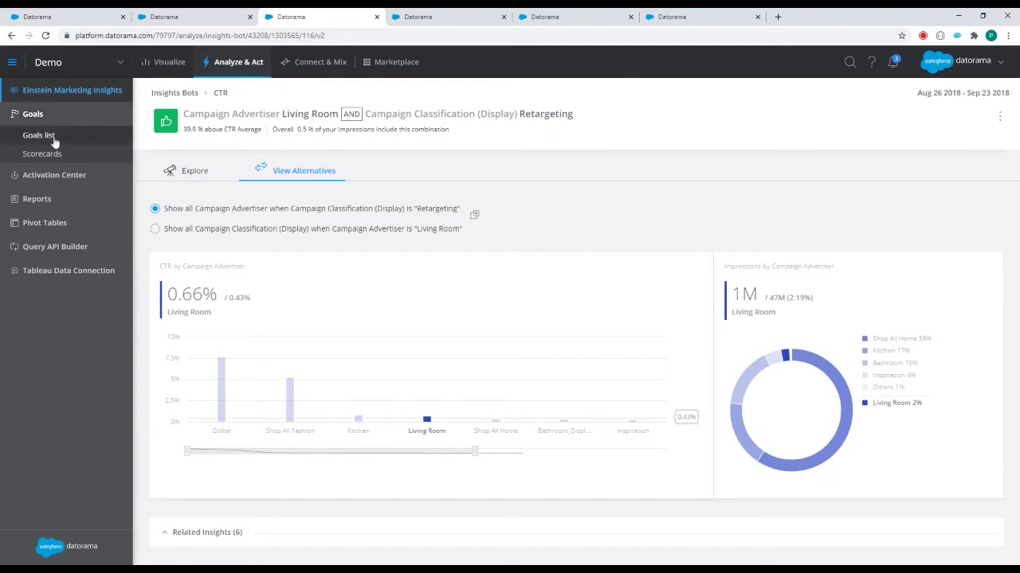
pyautogui.click(39, 136)
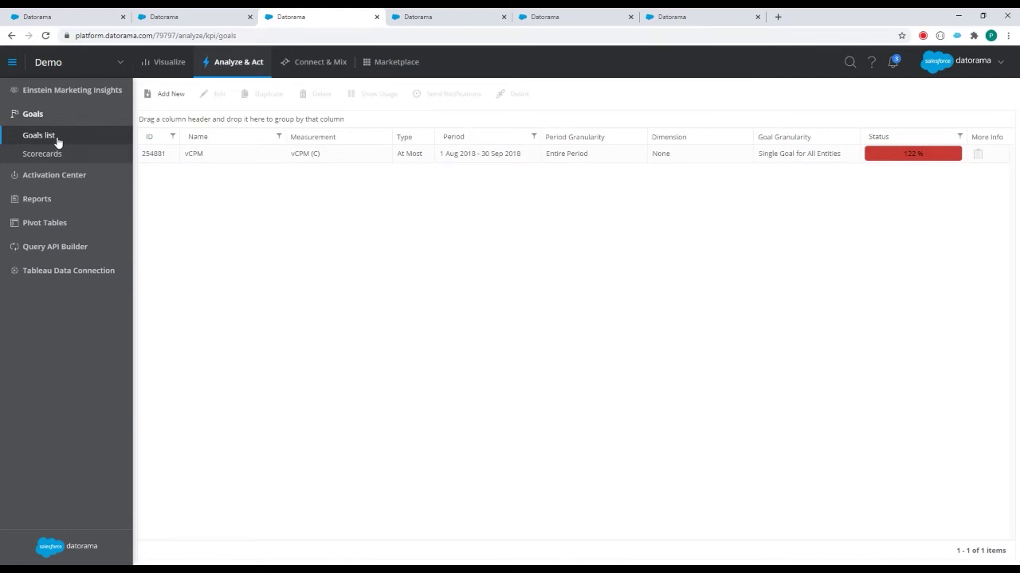
pyautogui.click(167, 158)
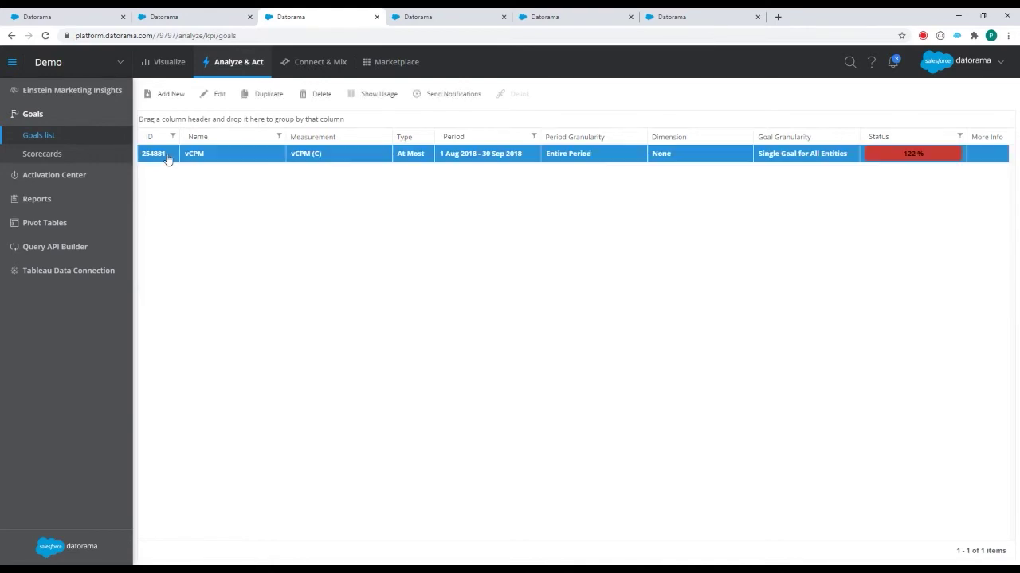
pyautogui.click(214, 96)
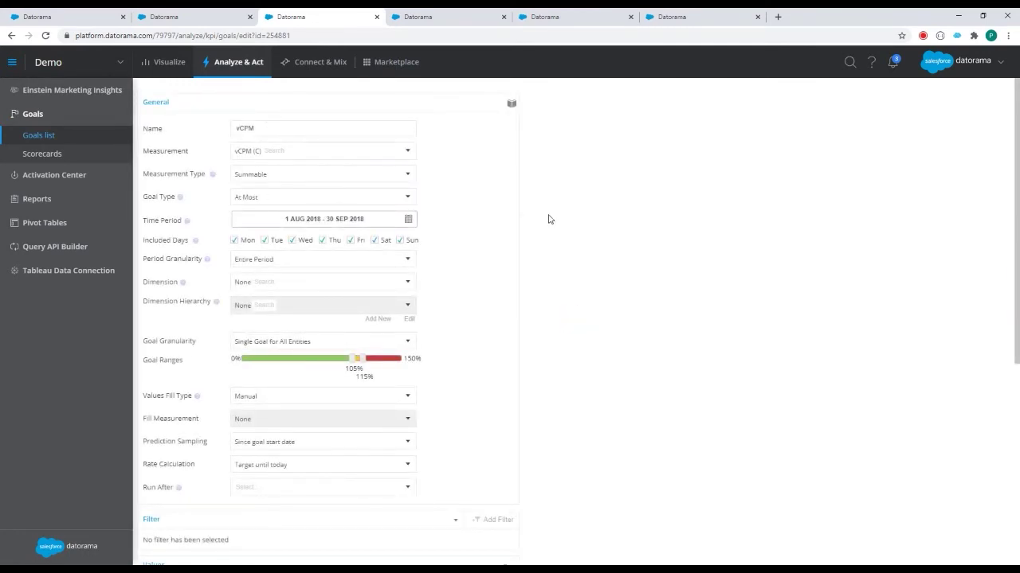
pyautogui.scroll(-4, 574, 233)
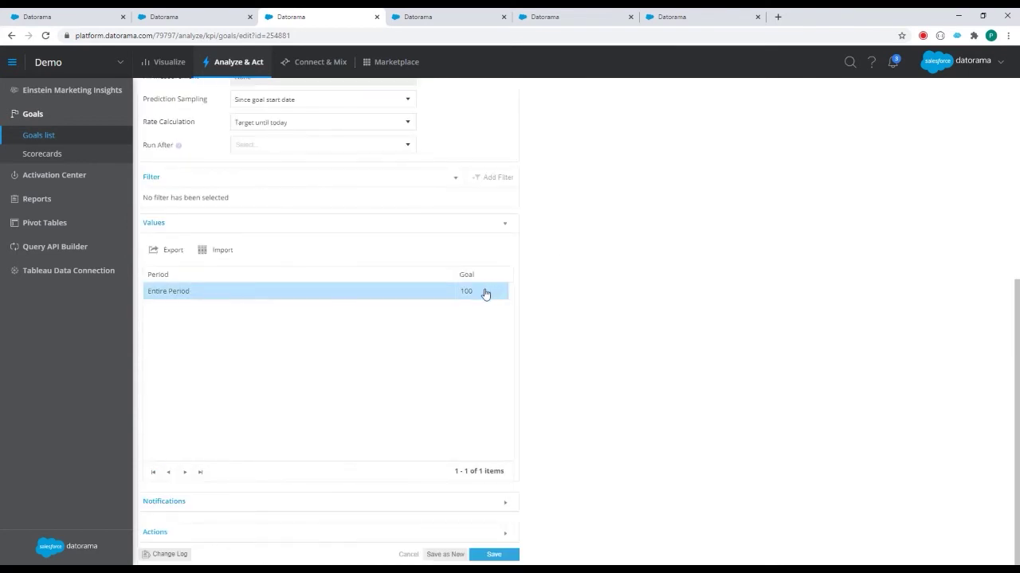
pyautogui.scroll(4, 522, 298)
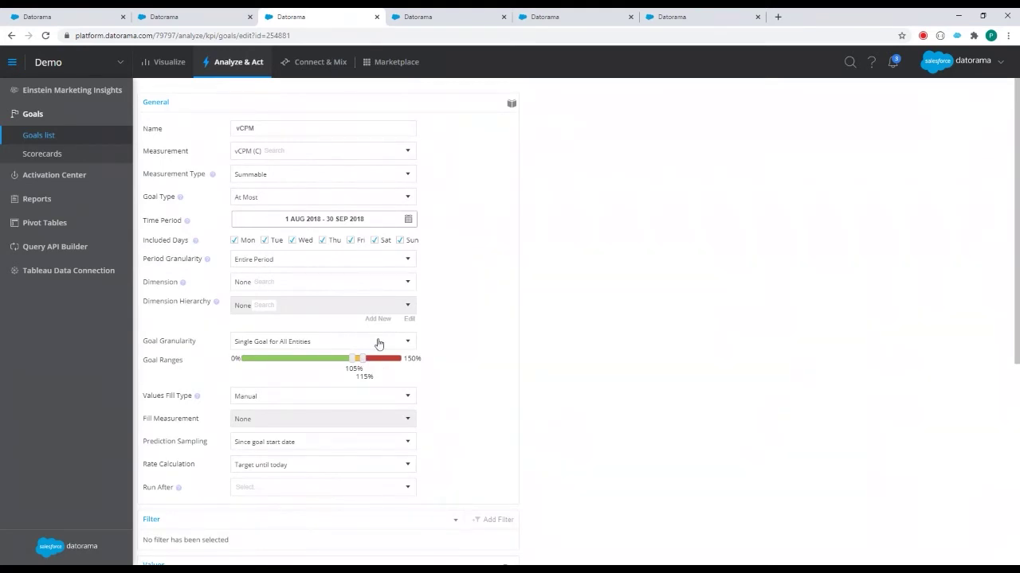
# Leave the vCPM goal's settings without saving and return to the goals list
pyautogui.click(184, 70)
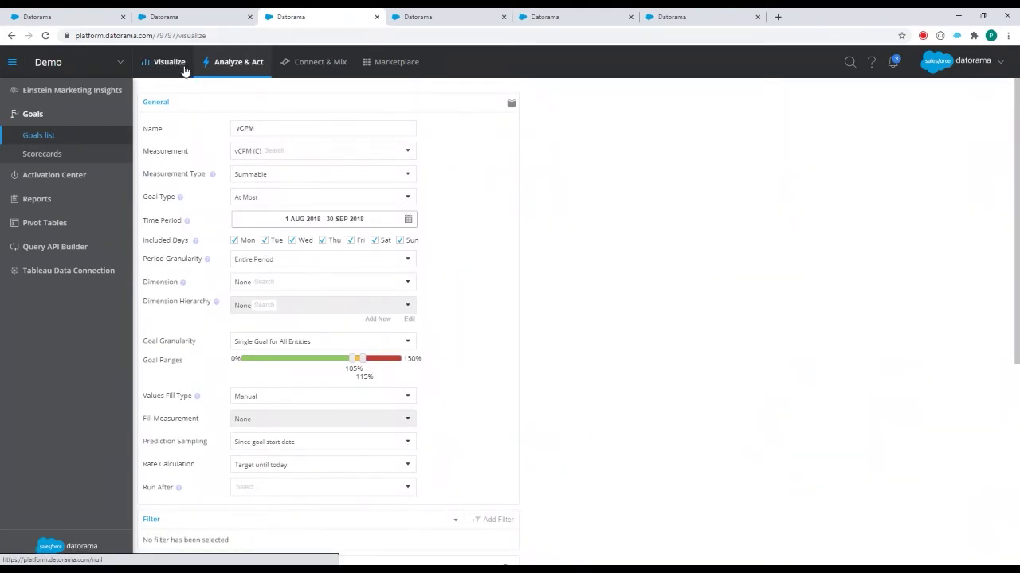
pyautogui.click(224, 71)
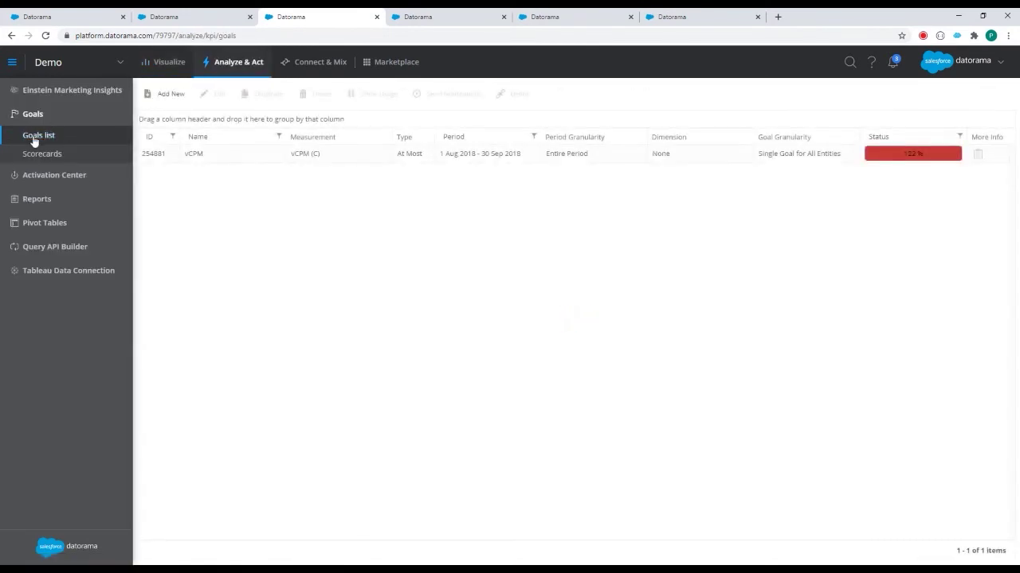
pyautogui.click(532, 157)
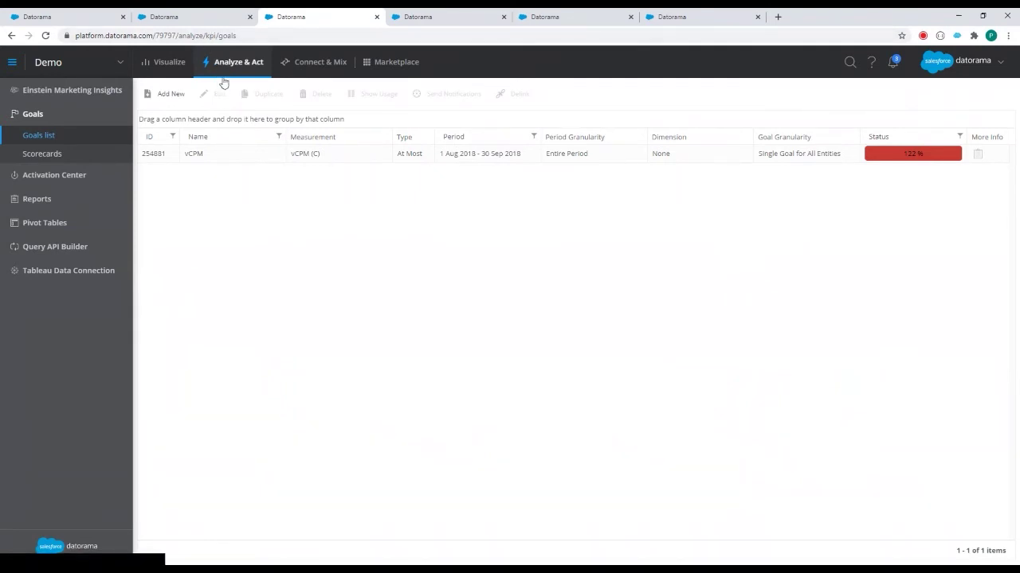
# Open the Google Analytics - Performance page of the SmartLenses dashboard and review its KPIs and traffic charts
pyautogui.click(166, 62)
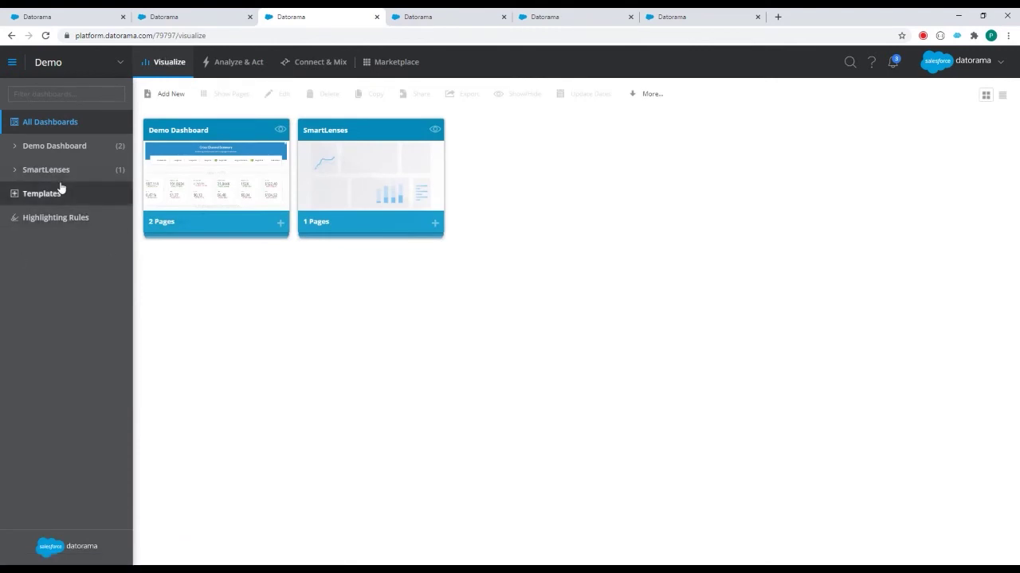
pyautogui.click(19, 170)
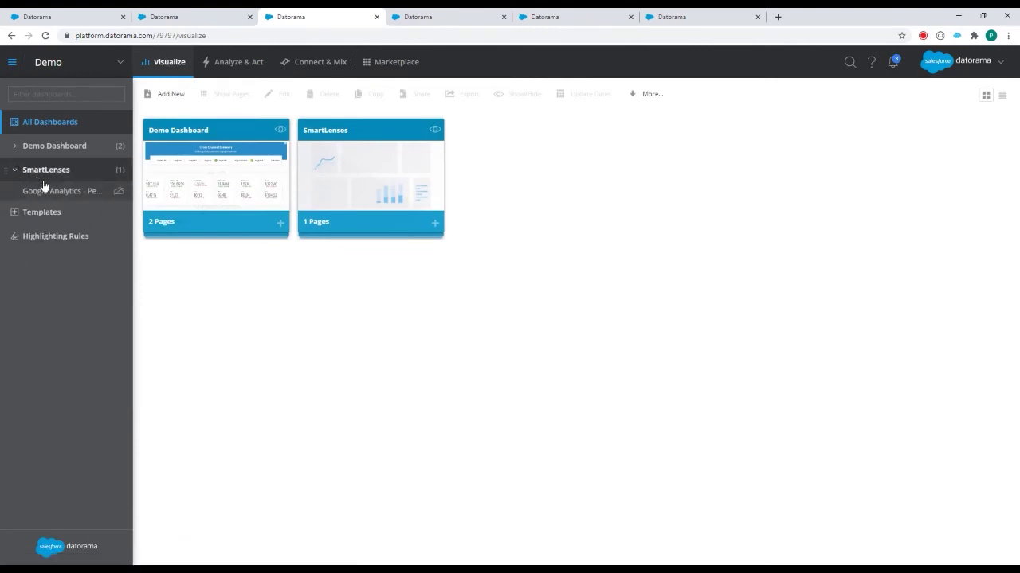
pyautogui.click(47, 197)
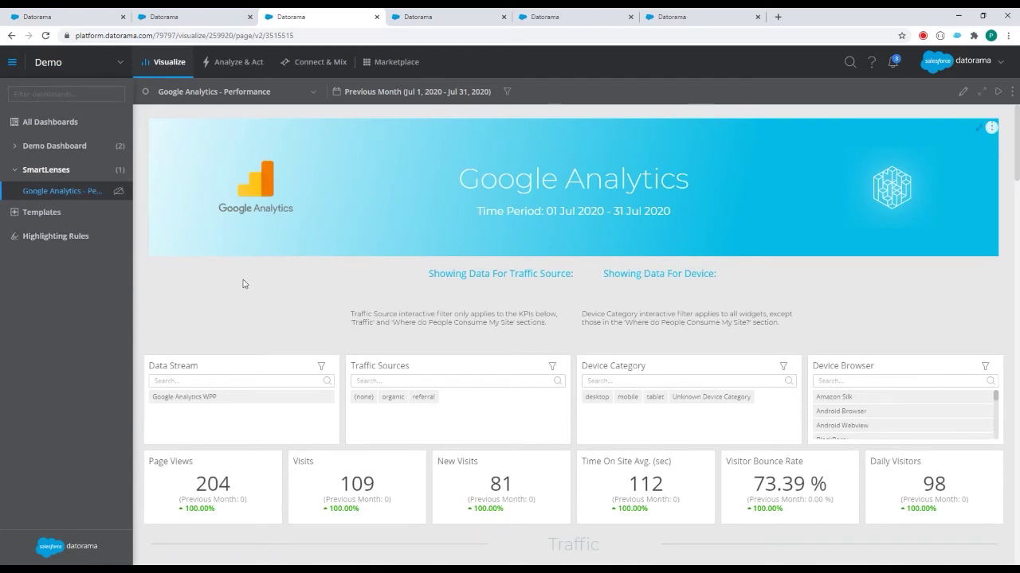
pyautogui.scroll(-2, 244, 279)
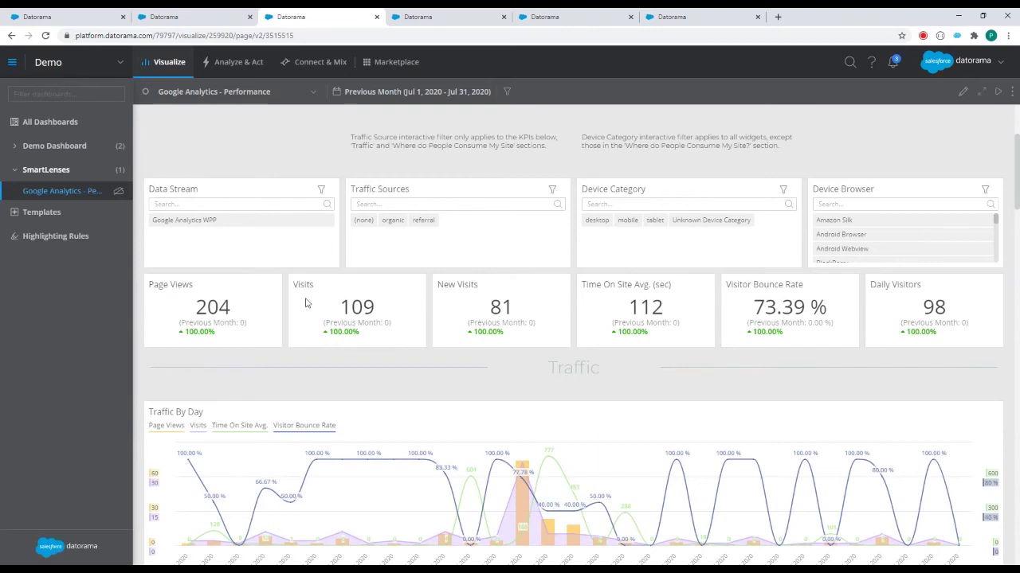
pyautogui.scroll(-2, 361, 309)
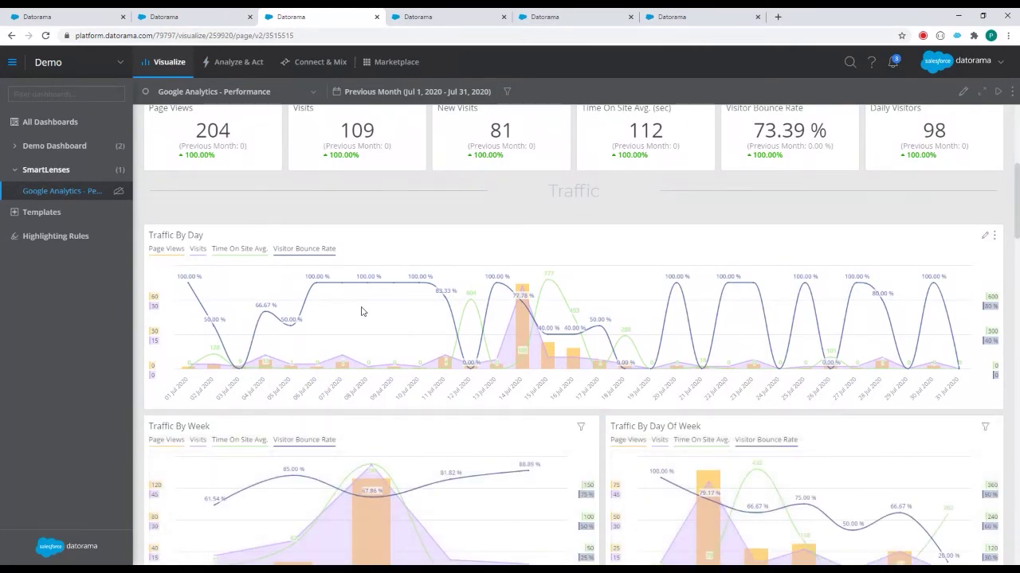
# Filter the Google Analytics dashboard by the desktop and tablet device categories
pyautogui.scroll(2, 361, 311)
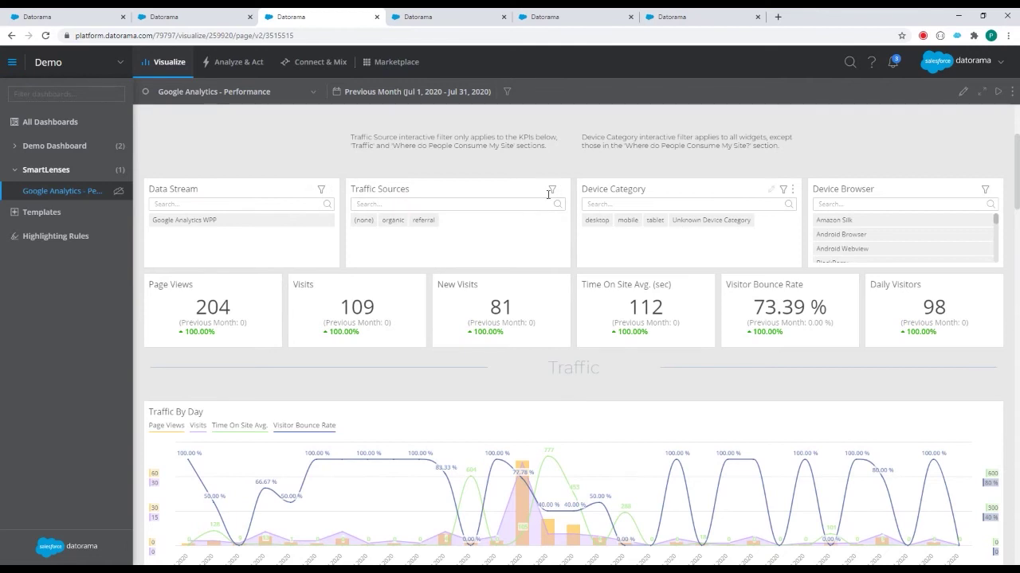
pyautogui.click(596, 221)
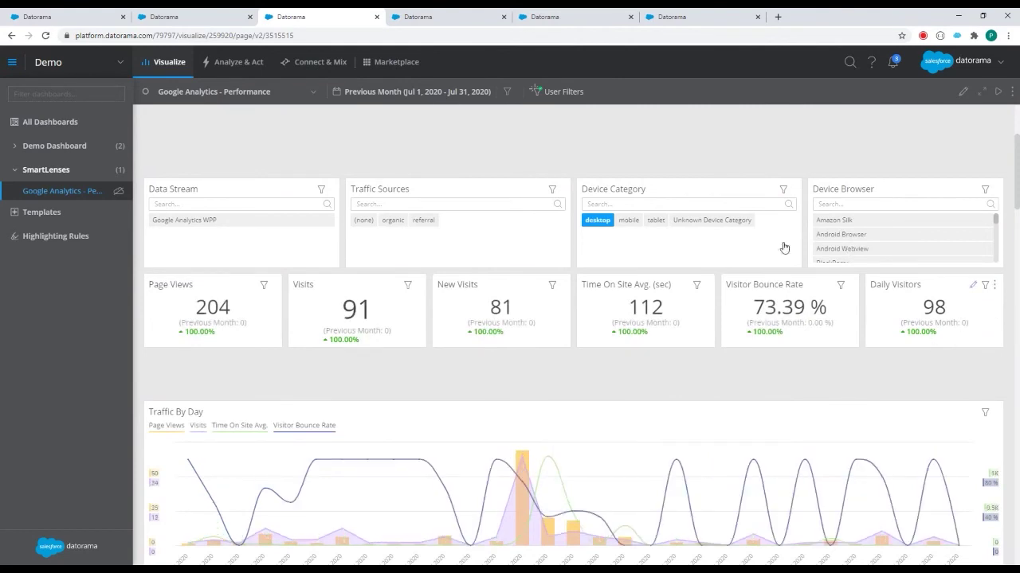
pyautogui.click(654, 223)
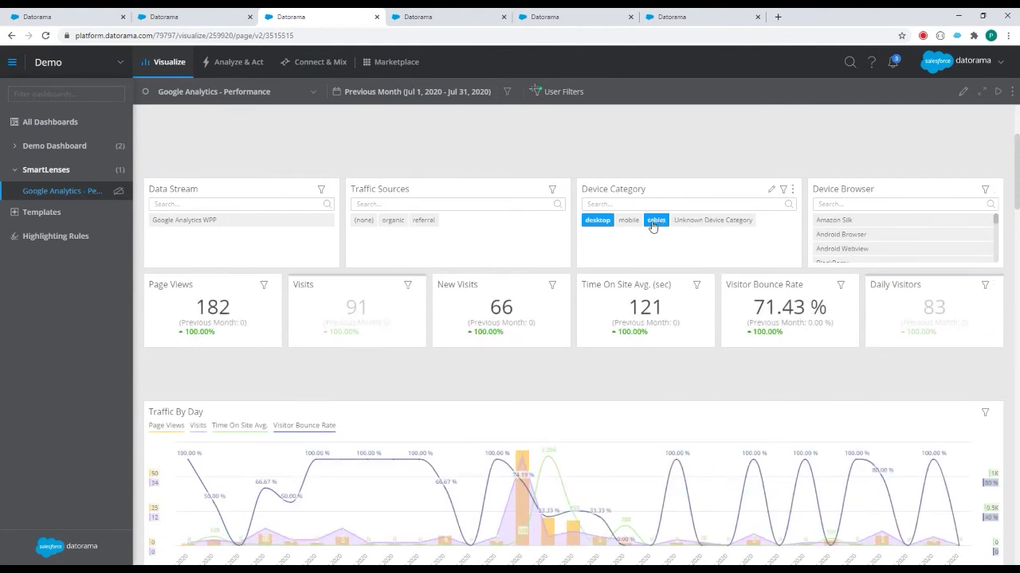